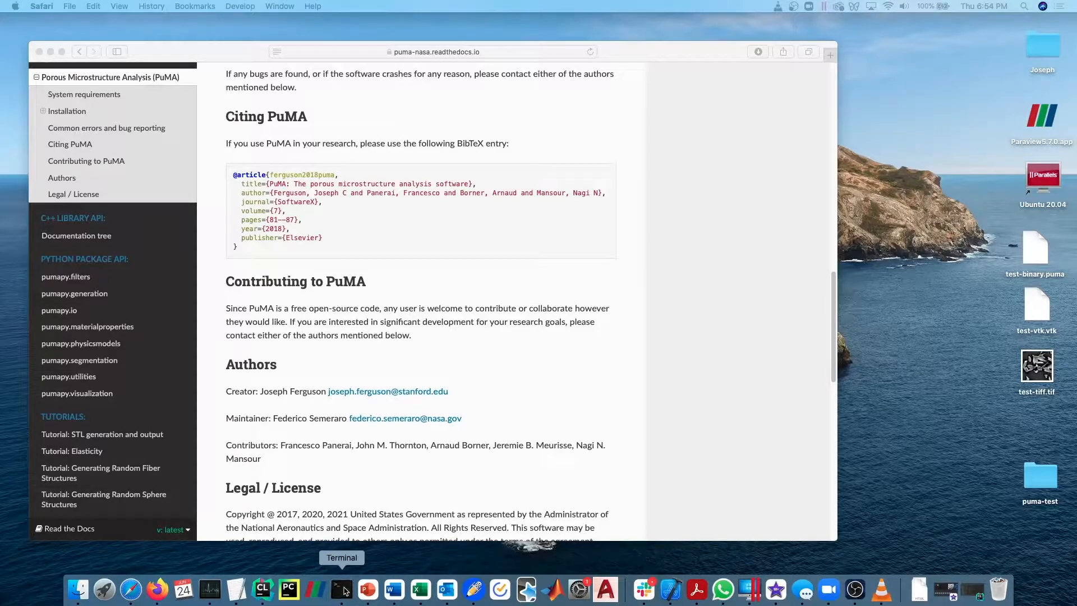
Open an enlarged Terminal window and activate the conda environment puma.
{"action": "left_click", "coordinate": [341, 589]}
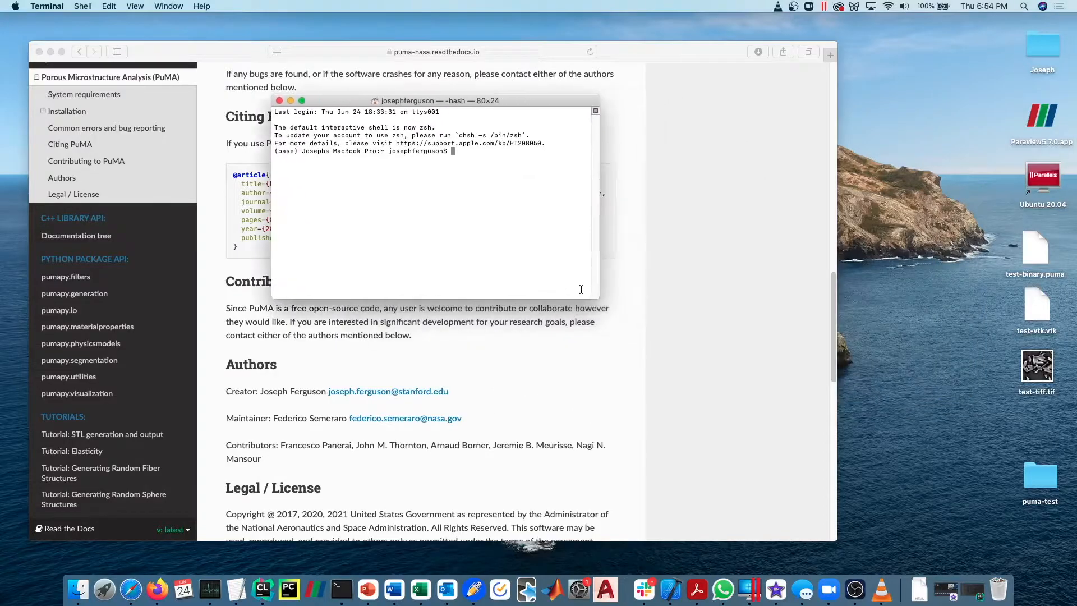
{"action": "left_click_drag", "start_coordinate": [589, 299], "coordinate": [761, 433]}
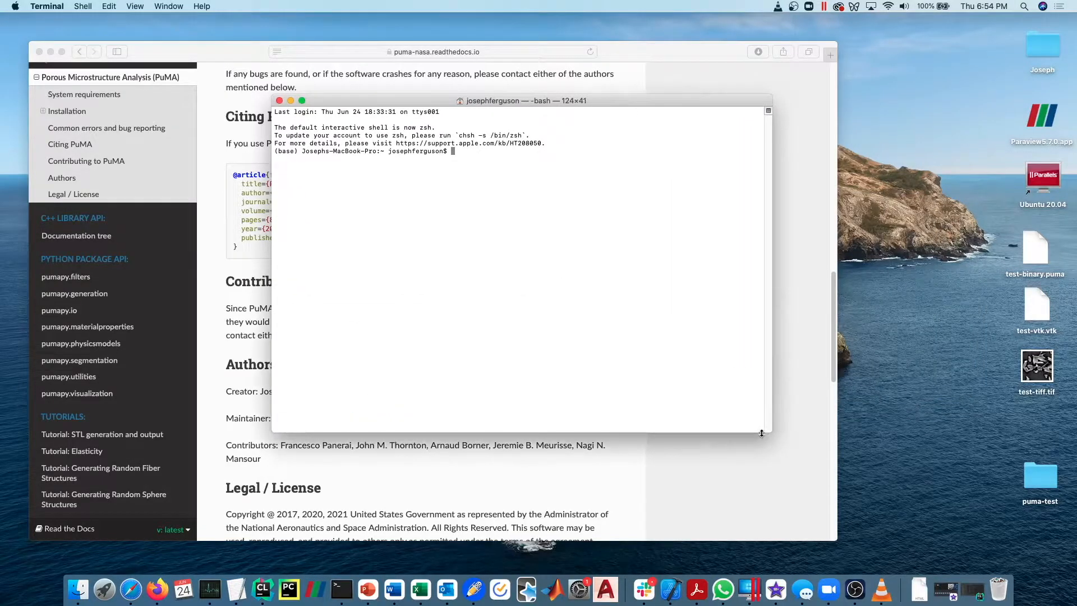
{"action": "type", "text": "conda activate puma"}
{"action": "key", "text": "Return"}
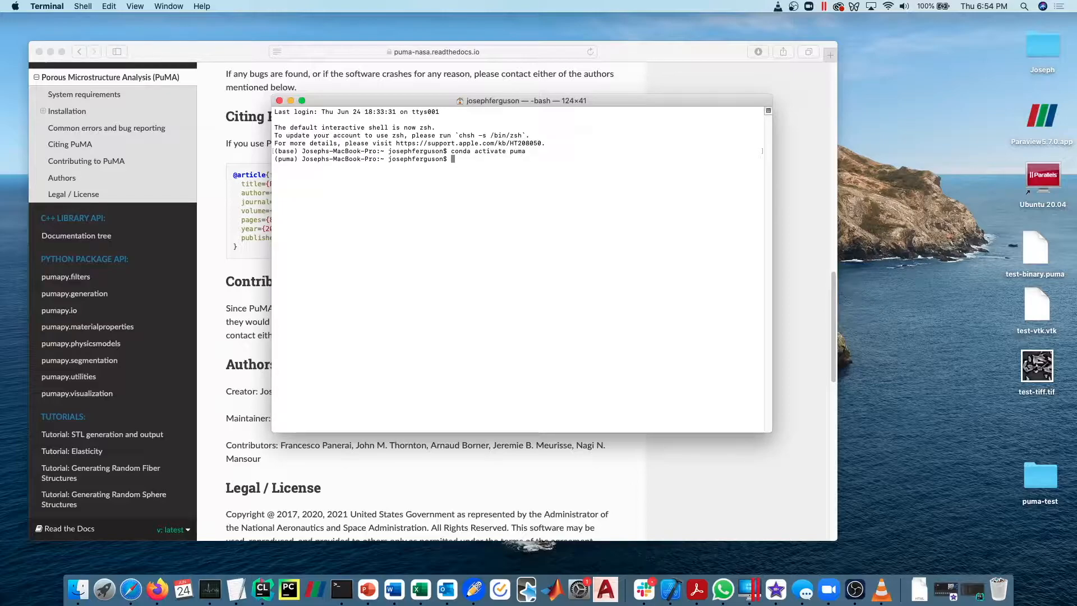
Launch the PuMA graphical interface with the command pumaGUI.sh and reposition its window over the documentation page.
{"action": "type", "text": "pumaGUi"}
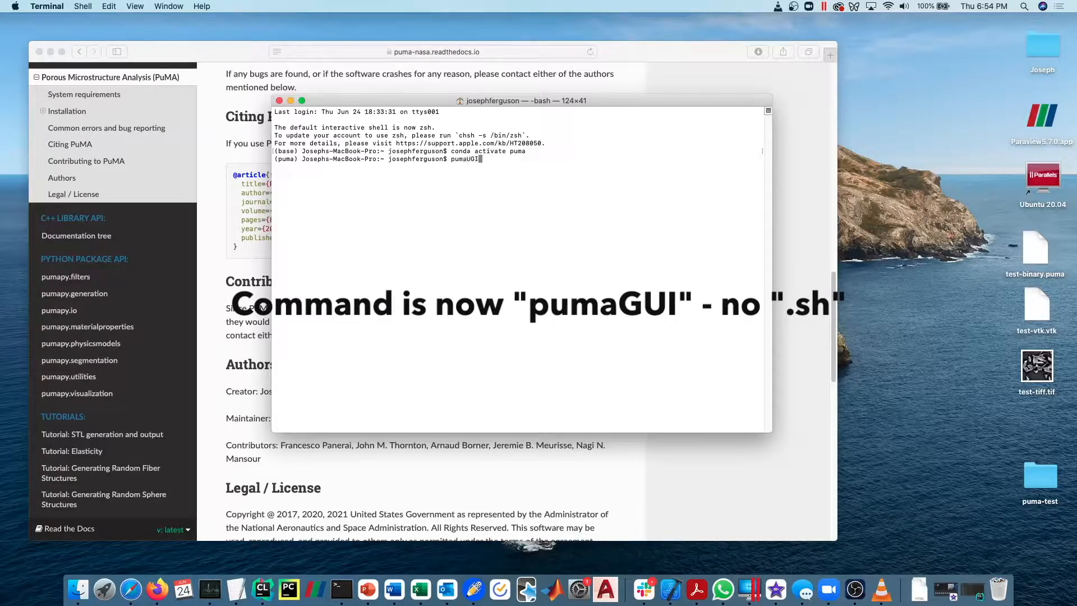
{"action": "key", "text": "BackSpace"}
{"action": "type", "text": "I.sh"}
{"action": "key", "text": "Return"}
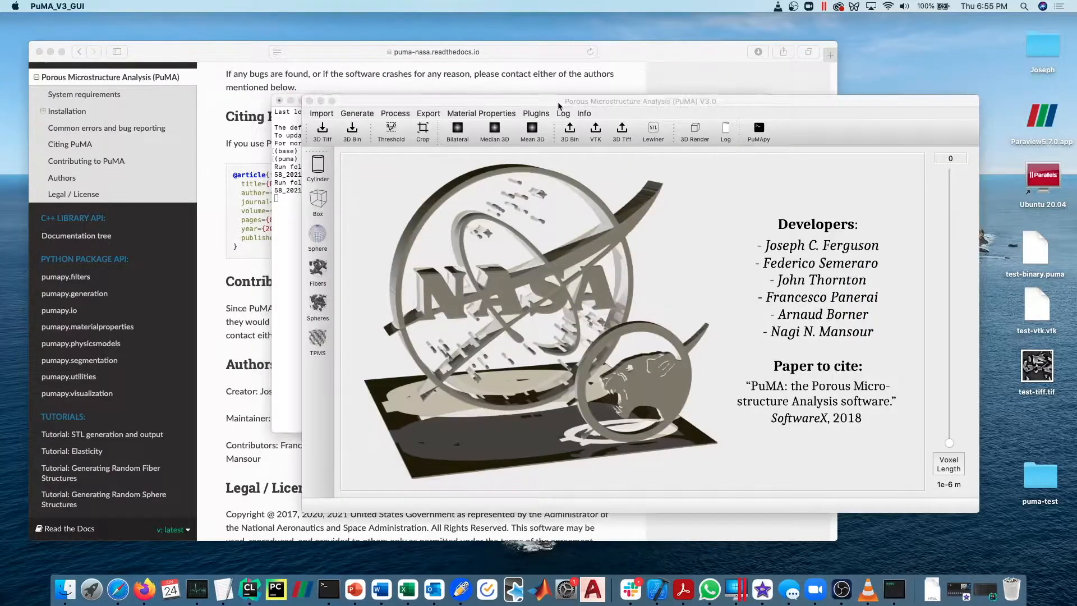
{"action": "left_click_drag", "start_coordinate": [558, 106], "coordinate": [407, 88]}
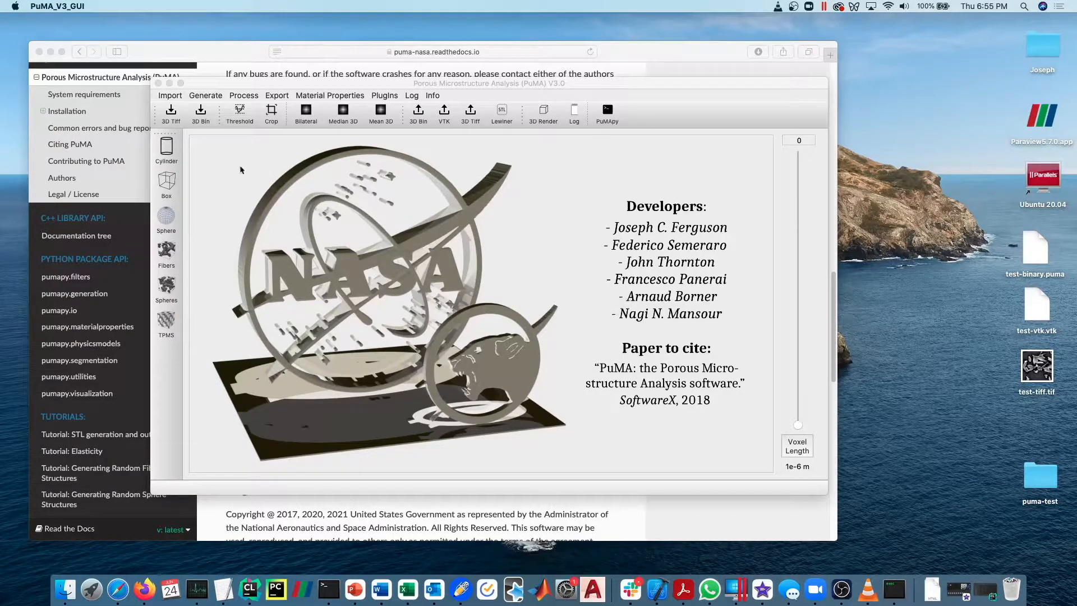
Open the Box Generator and go through its domain dimensions, keeping x, y and z size at 100.
{"action": "left_click", "coordinate": [209, 98]}
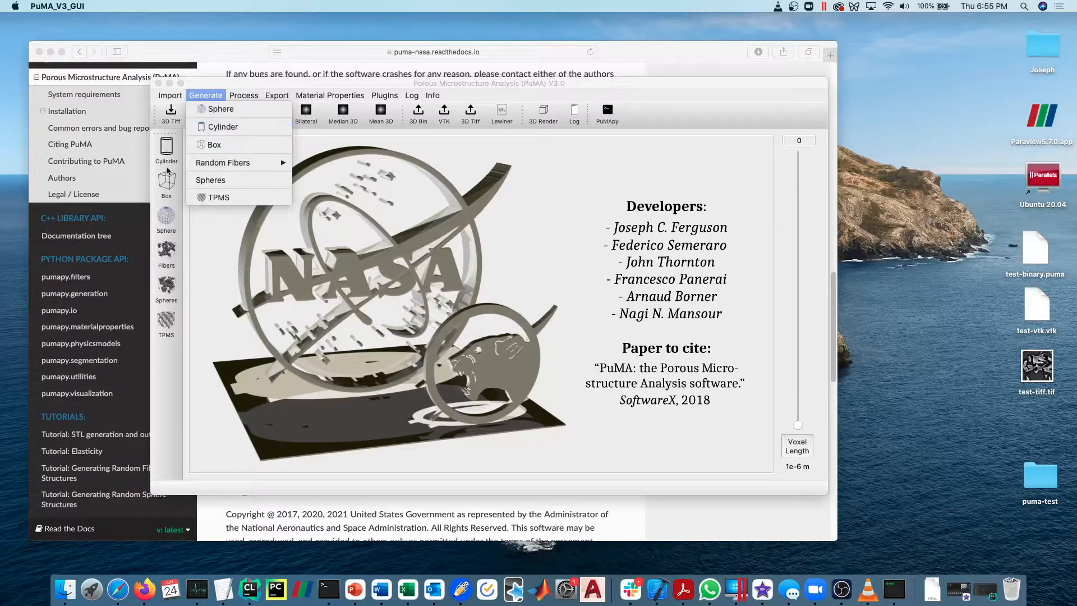
{"action": "left_click", "coordinate": [193, 248]}
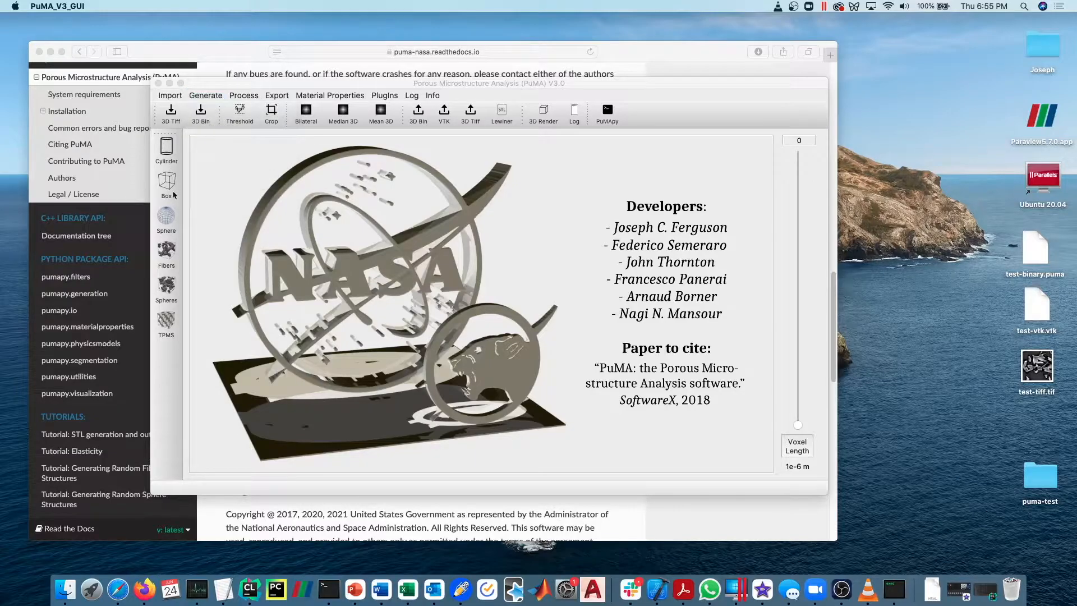
{"action": "left_click", "coordinate": [166, 180]}
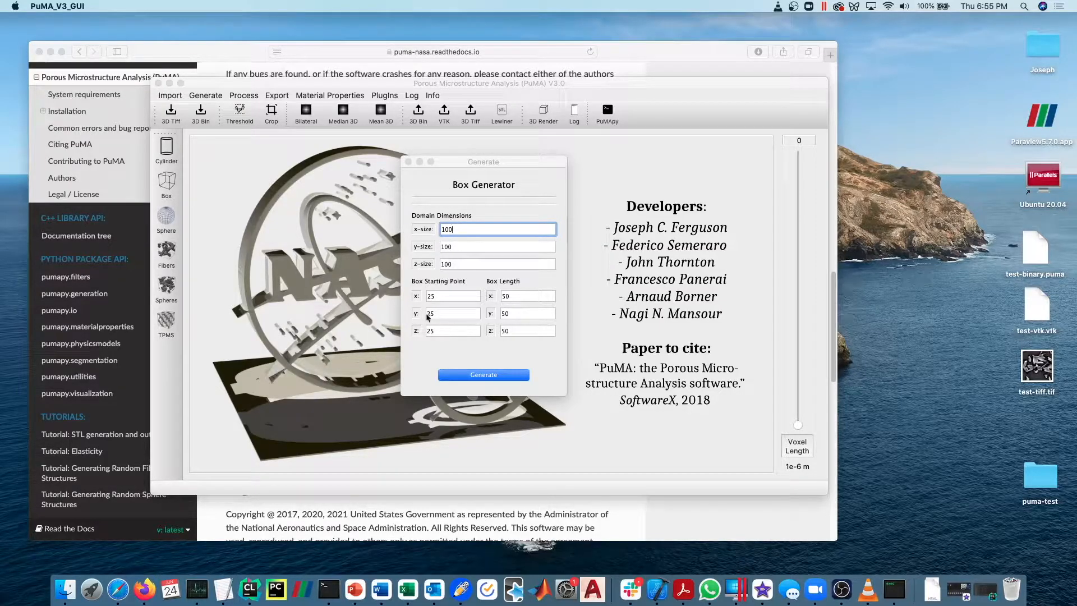
{"action": "double_click", "coordinate": [452, 300]}
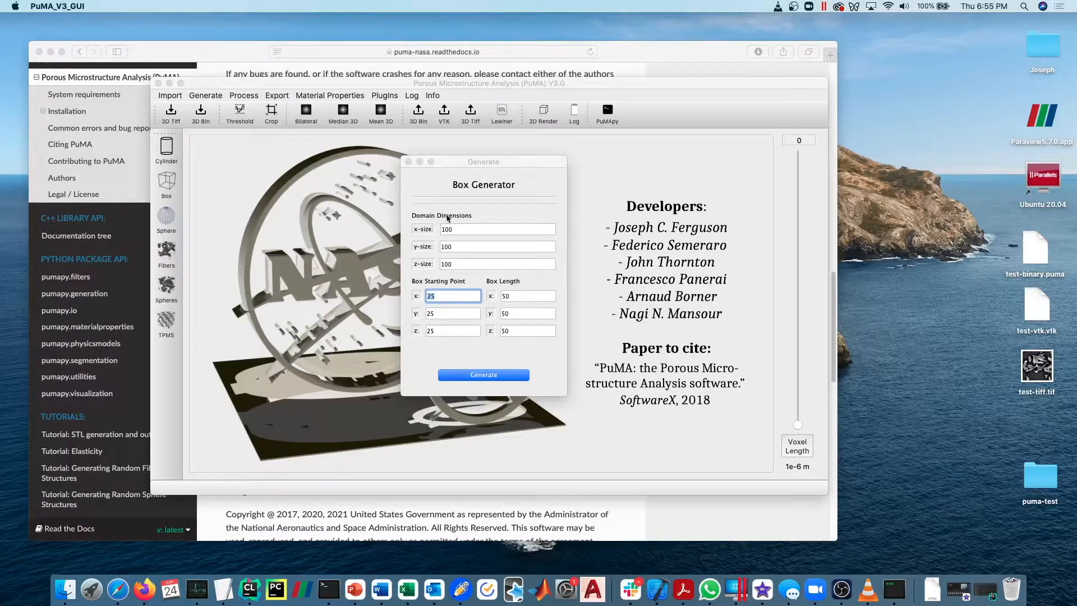
{"action": "left_click", "coordinate": [454, 230]}
{"action": "left_click", "coordinate": [454, 247]}
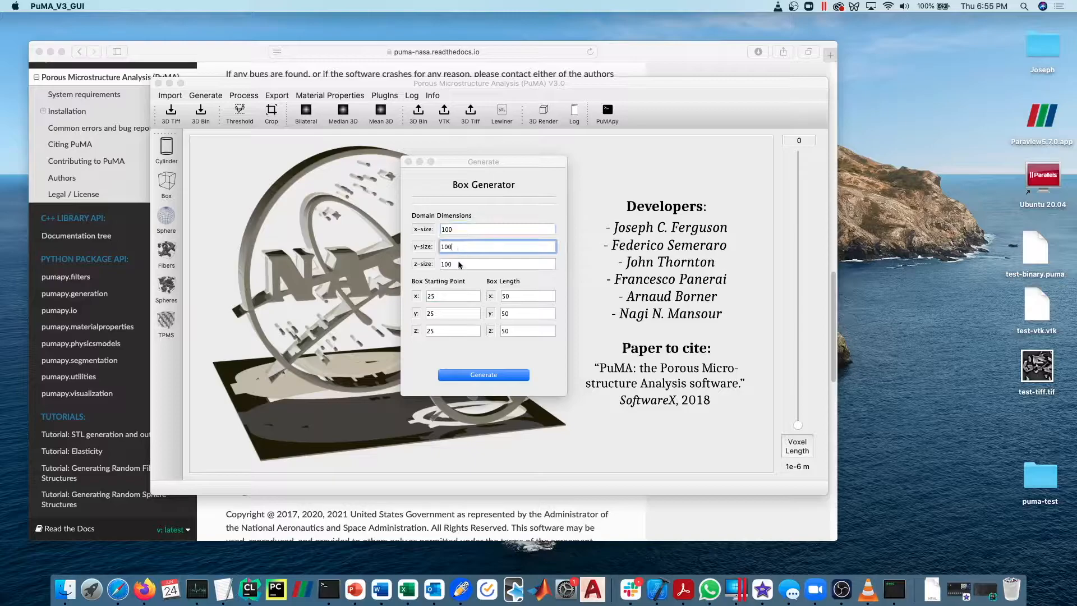
{"action": "left_click", "coordinate": [458, 262]}
{"action": "key", "text": "Tab"}
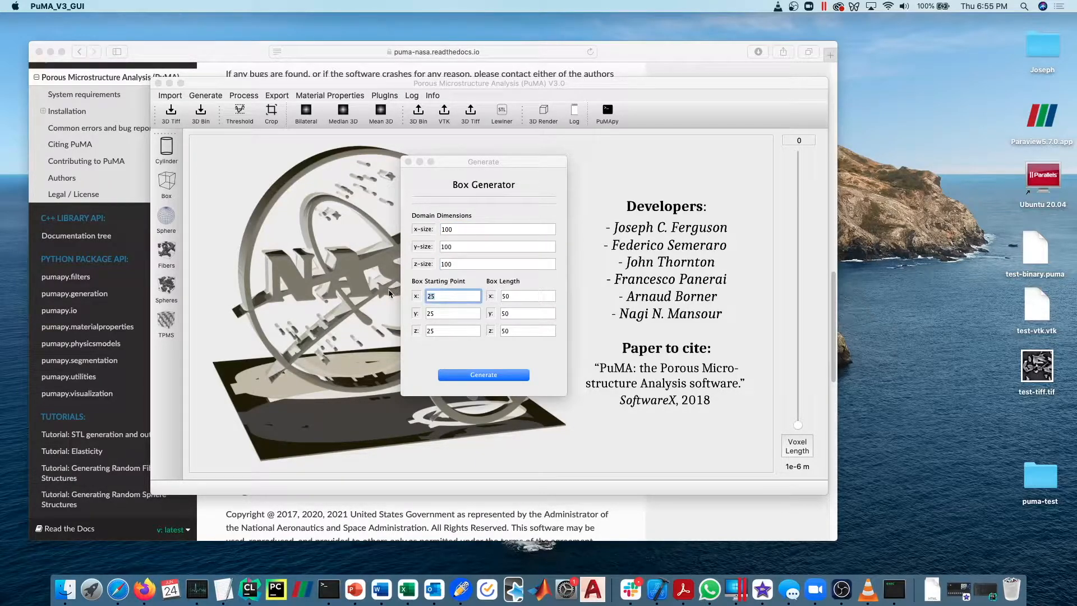
Generate a box starting at 0 with length 100 in x, y and z, and scroll through its slices to 57.
{"action": "type", "text": "0"}
{"action": "key", "text": "Tab"}
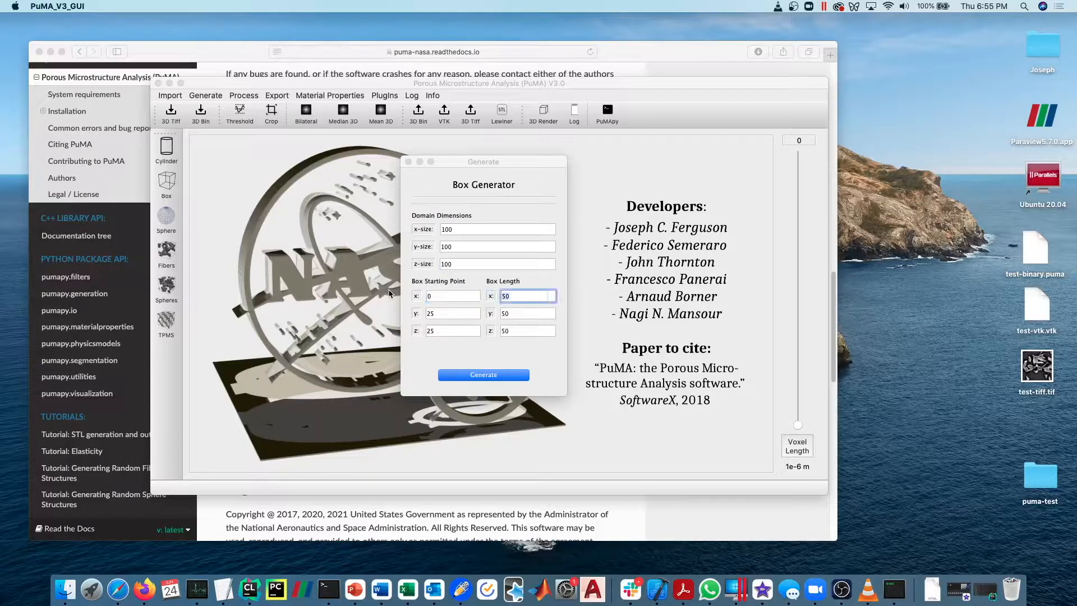
{"action": "type", "text": "100"}
{"action": "key", "text": "Tab"}
{"action": "type", "text": "0"}
{"action": "key", "text": "Tab"}
{"action": "type", "text": "100"}
{"action": "key", "text": "Tab"}
{"action": "type", "text": "0"}
{"action": "key", "text": "Tab"}
{"action": "type", "text": "100"}
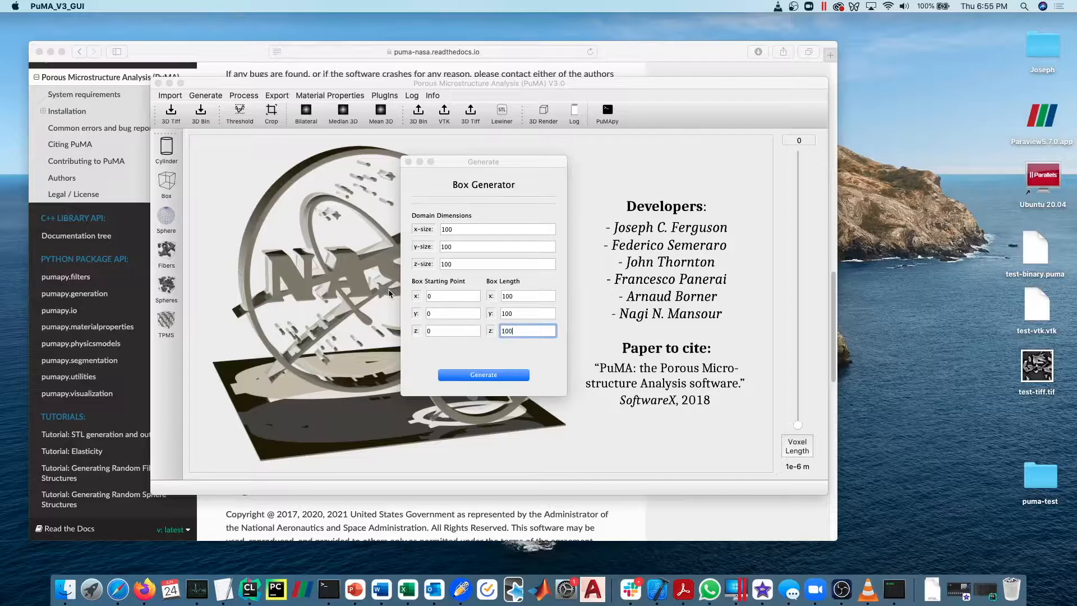
{"action": "left_click", "coordinate": [496, 375]}
{"action": "left_click_drag", "start_coordinate": [453, 166], "coordinate": [122, 197]}
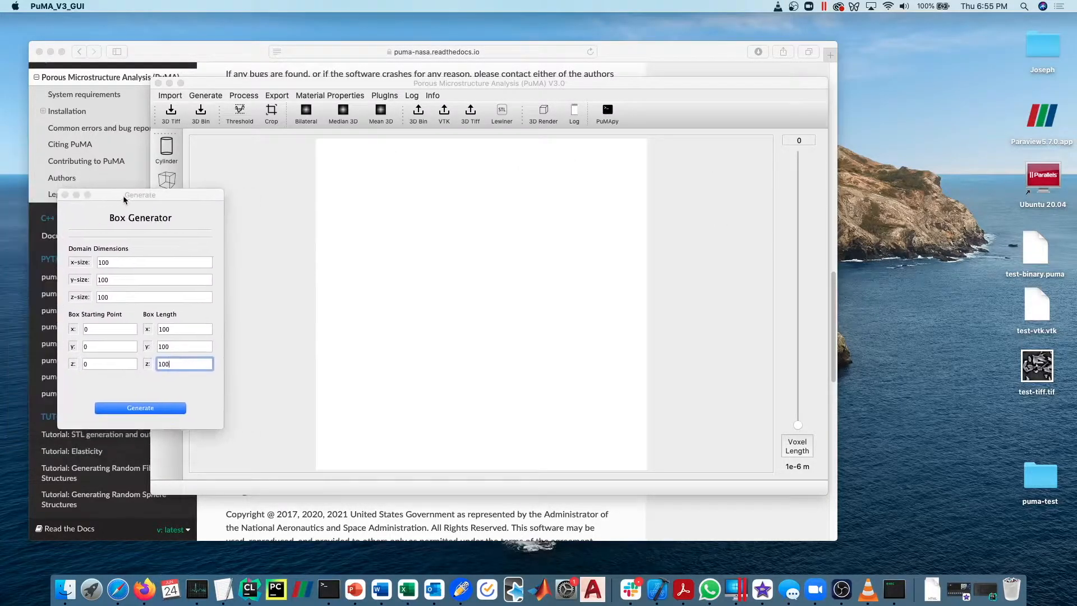
{"action": "left_click_drag", "start_coordinate": [798, 428], "coordinate": [798, 271]}
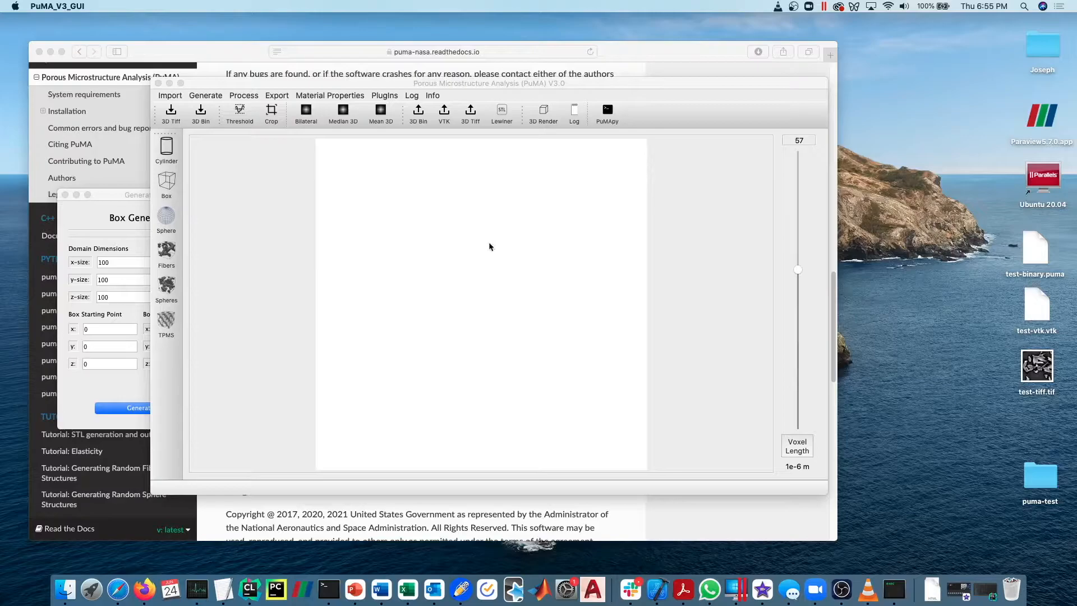
Set the box starting point to 25 and the box length to 50 in x, y and z.
{"action": "left_click", "coordinate": [140, 196]}
{"action": "left_click", "coordinate": [115, 331]}
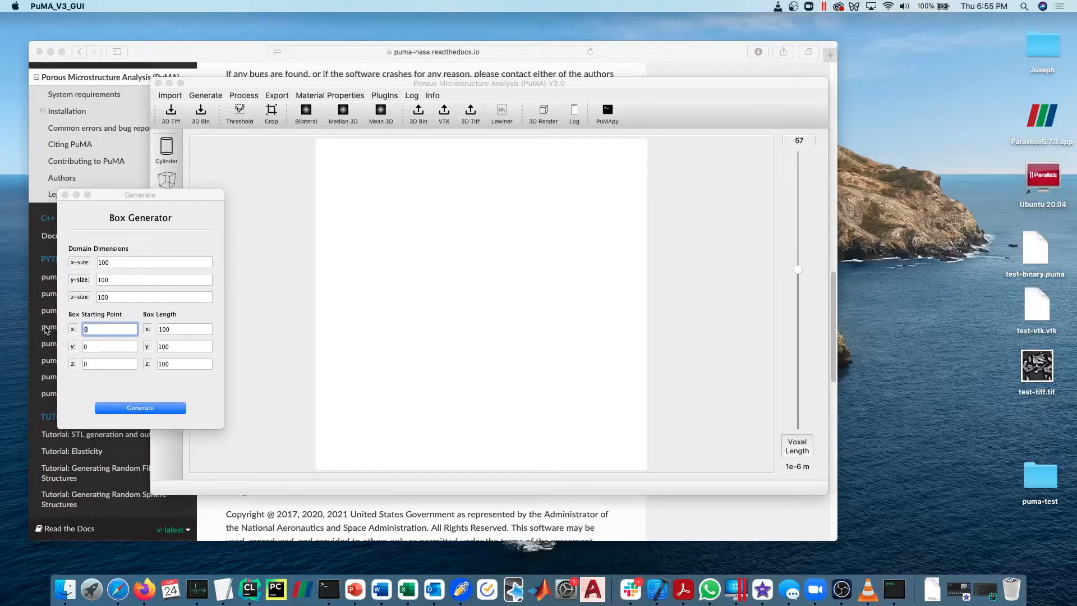
{"action": "type", "text": "25"}
{"action": "key", "text": "Tab"}
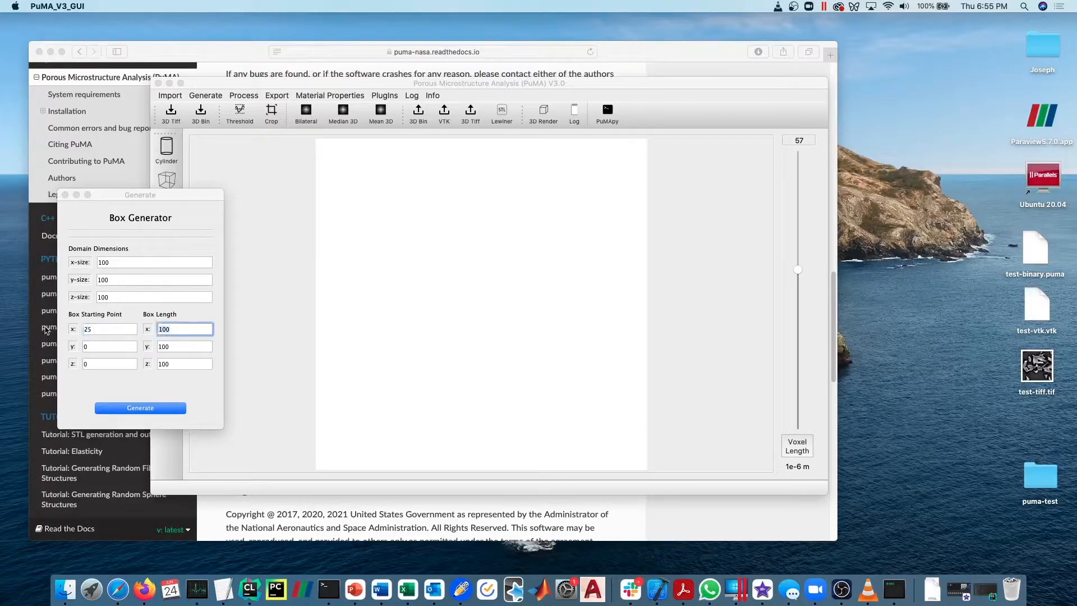
{"action": "type", "text": "50"}
{"action": "key", "text": "Tab"}
{"action": "type", "text": "25"}
{"action": "key", "text": "Tab"}
{"action": "type", "text": "50"}
{"action": "key", "text": "Tab"}
{"action": "type", "text": "25"}
{"action": "key", "text": "Tab"}
{"action": "type", "text": "50"}
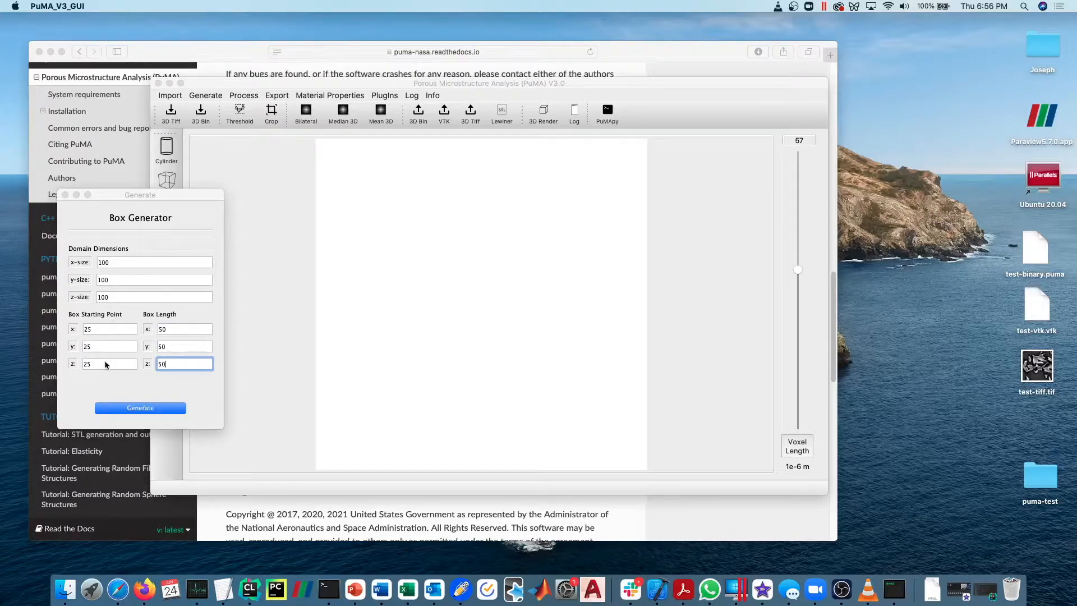
Generate the centred box and display slice 51 of the domain.
{"action": "double_click", "coordinate": [107, 330]}
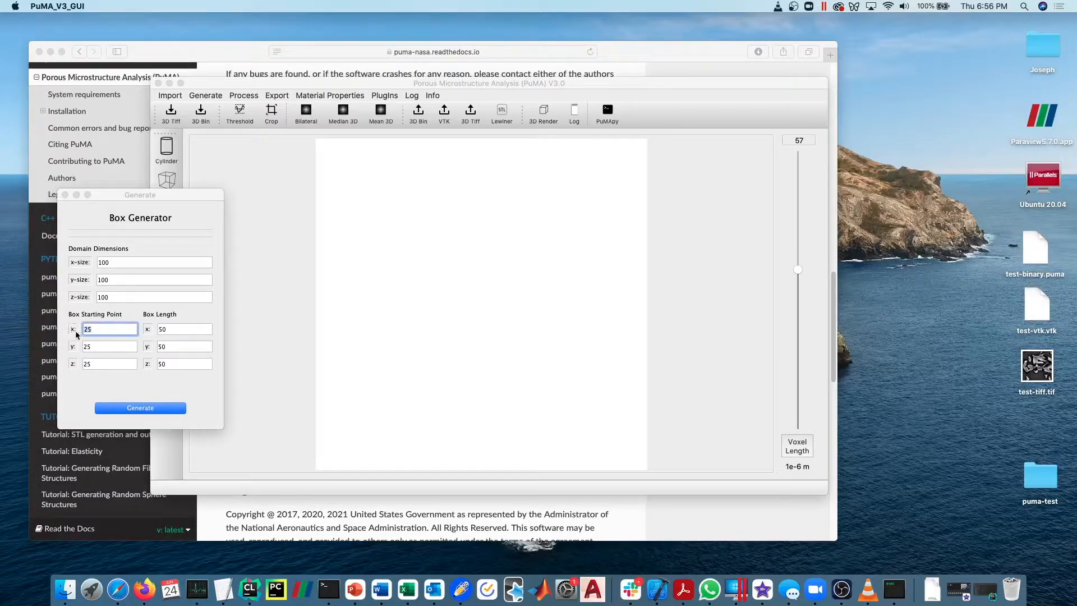
{"action": "left_click", "coordinate": [107, 331]}
{"action": "left_click", "coordinate": [138, 409]}
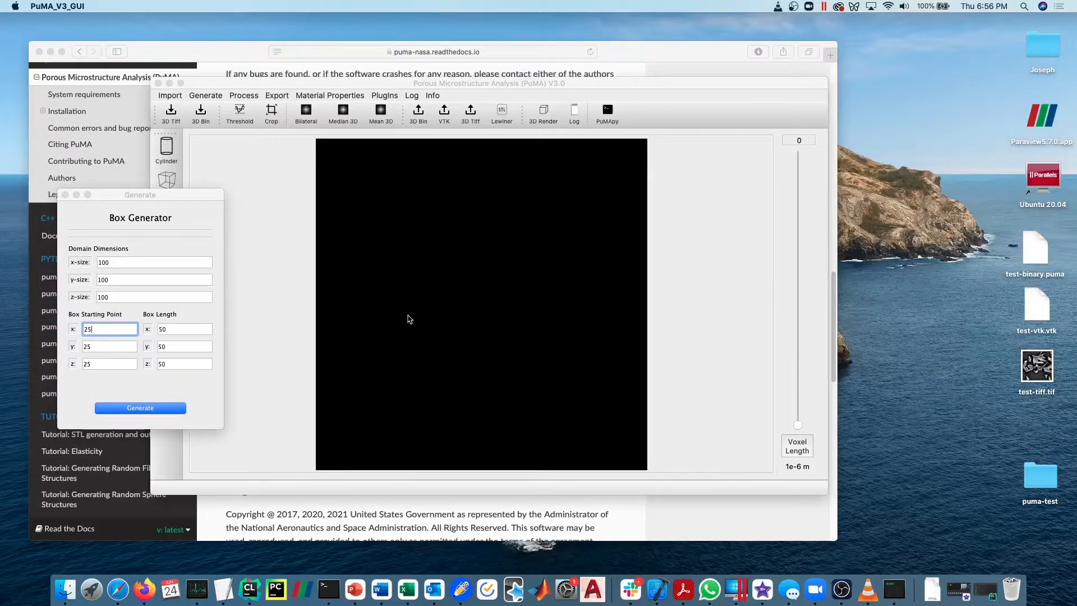
{"action": "left_click_drag", "start_coordinate": [798, 425], "coordinate": [772, 290]}
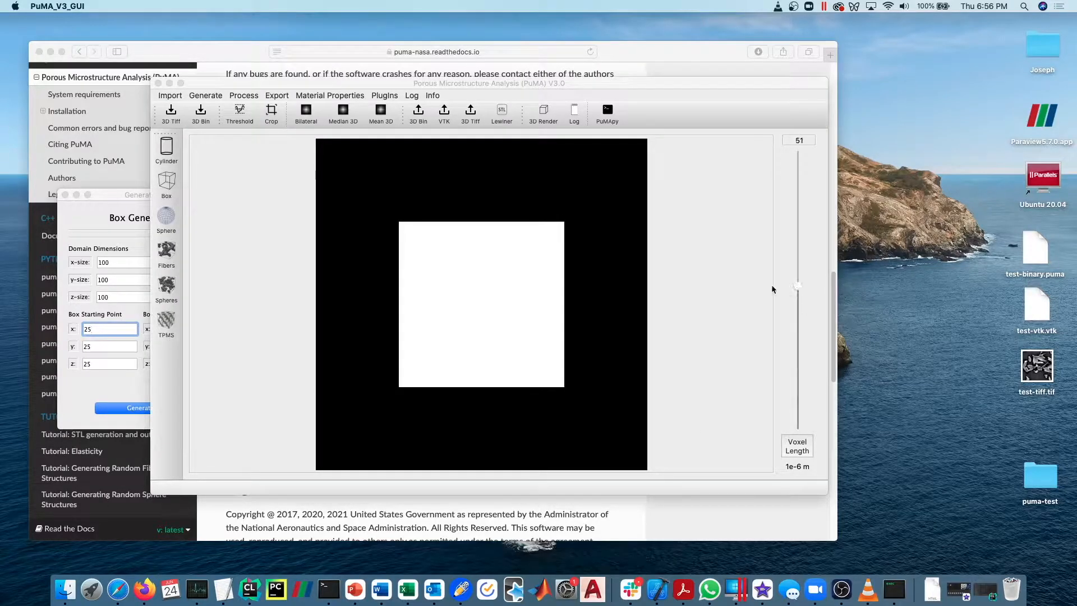
{"action": "left_click", "coordinate": [125, 205]}
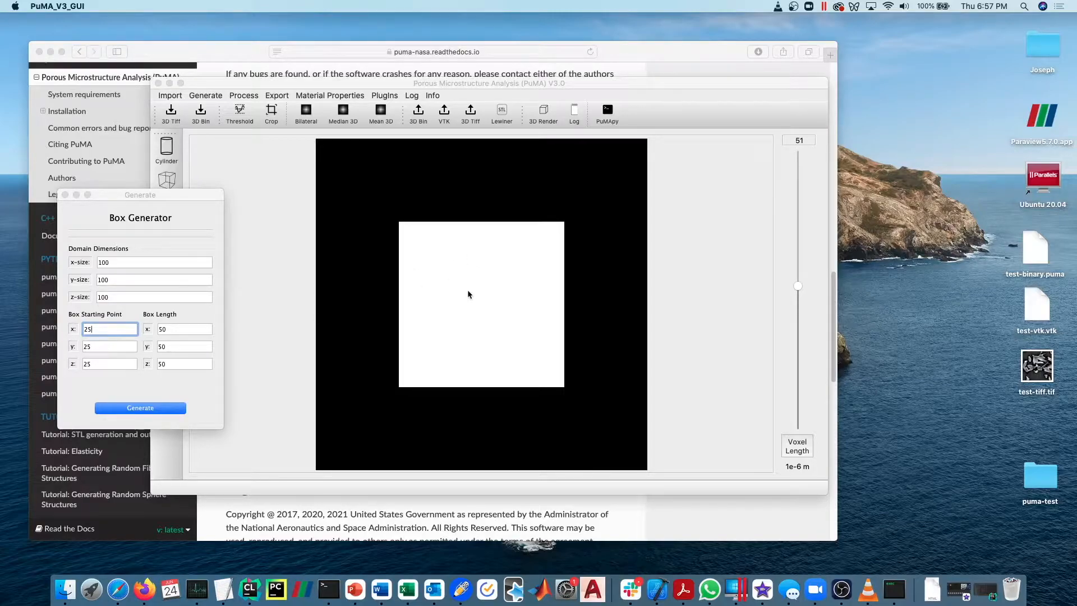
Create a 3D contour render of the box with a low threshold of 128 and a high threshold of 255.
{"action": "left_click", "coordinate": [540, 110]}
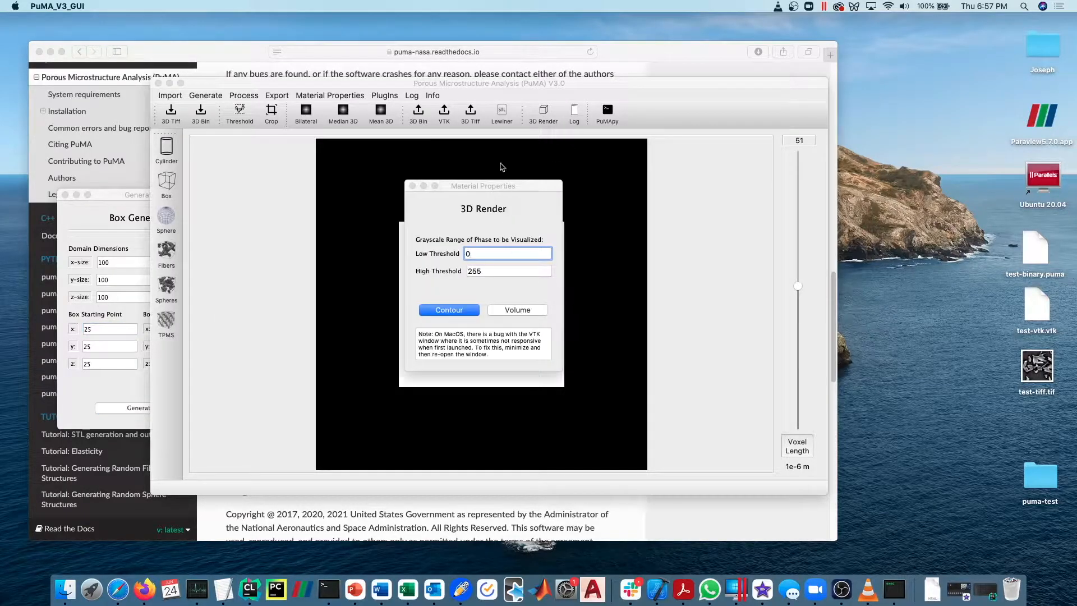
{"action": "left_click_drag", "start_coordinate": [501, 185], "coordinate": [845, 167]}
{"action": "left_click_drag", "start_coordinate": [818, 223], "coordinate": [779, 223]}
{"action": "type", "text": "255"}
{"action": "key", "text": "BackSpace"}
{"action": "key", "text": "BackSpace"}
{"action": "key", "text": "BackSpace"}
{"action": "type", "text": "128"}
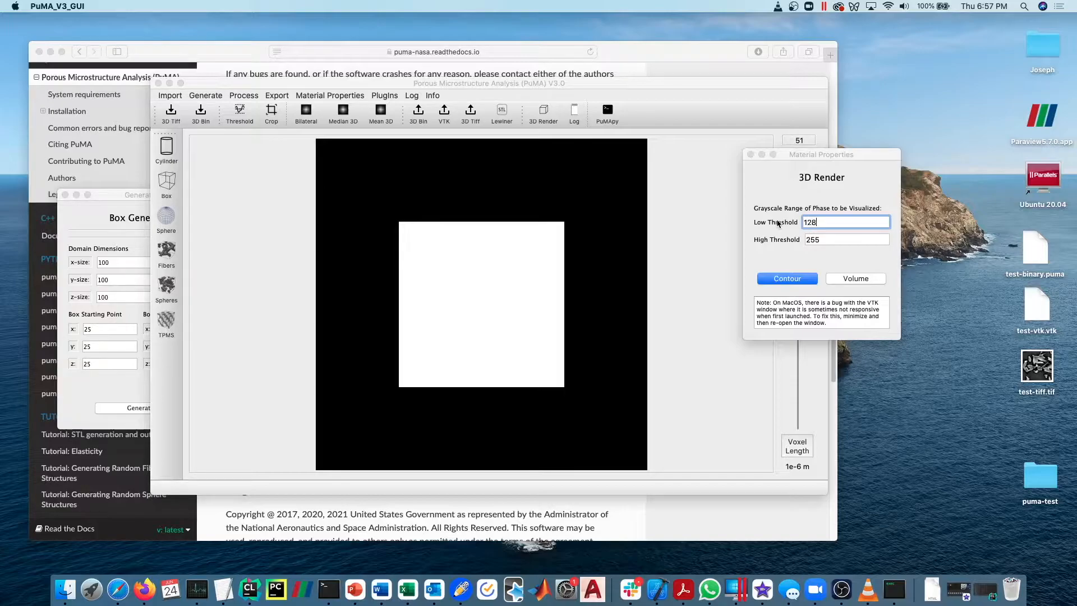
{"action": "left_click_drag", "start_coordinate": [812, 156], "coordinate": [880, 122]}
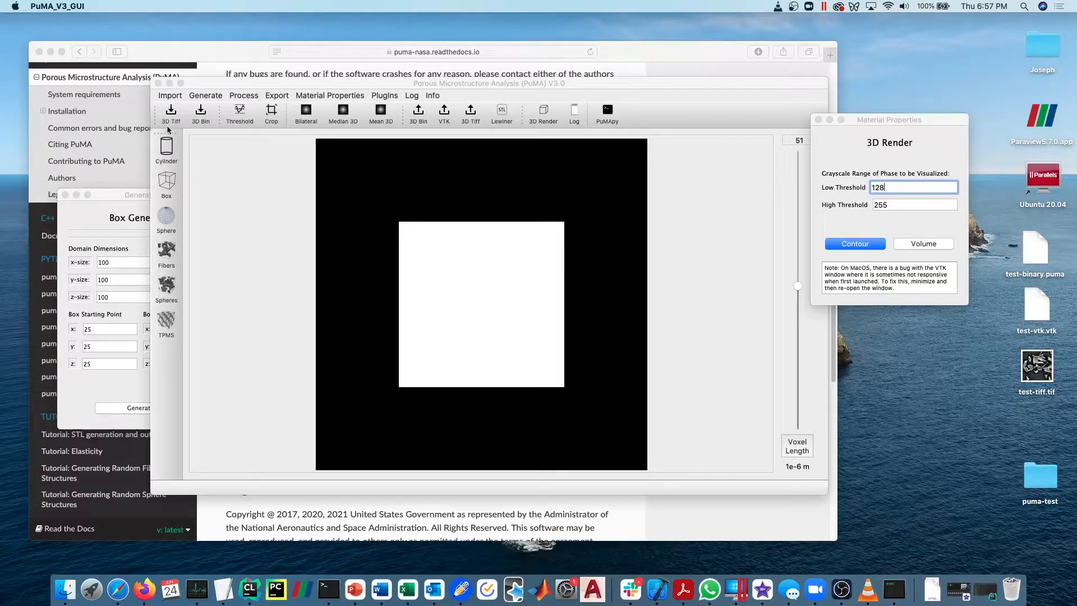
{"action": "left_click", "coordinate": [857, 245]}
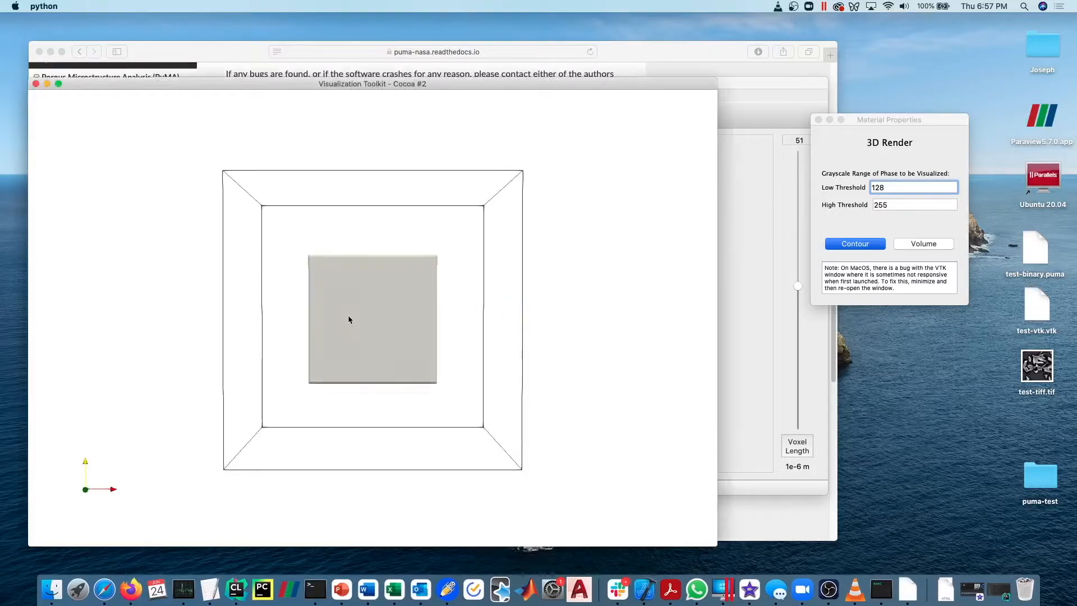
Inspect the 3D box render from several angles, minimise and restore its window, and close it.
{"action": "left_click_drag", "start_coordinate": [348, 314], "coordinate": [328, 342]}
{"action": "left_click_drag", "start_coordinate": [338, 86], "coordinate": [382, 66]}
{"action": "mouse_move", "coordinate": [404, 315]}
{"action": "left_mouse_down"}
{"action": "mouse_move", "coordinate": [406, 288]}
{"action": "mouse_move", "coordinate": [389, 309]}
{"action": "mouse_move", "coordinate": [397, 279]}
{"action": "mouse_move", "coordinate": [403, 305]}
{"action": "left_mouse_up"}
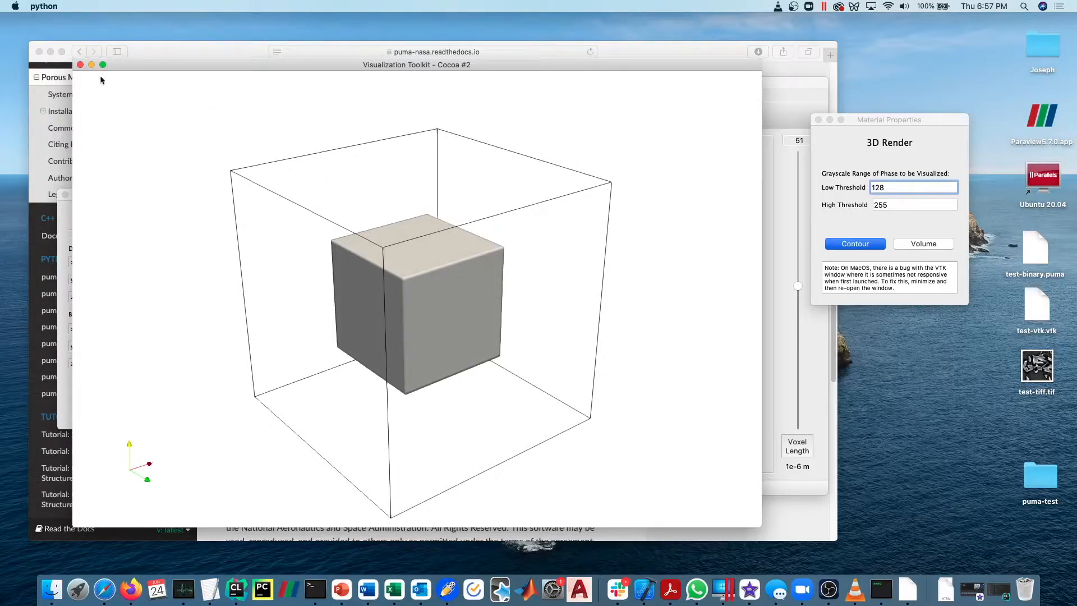
{"action": "mouse_move", "coordinate": [381, 291]}
{"action": "left_mouse_down"}
{"action": "mouse_move", "coordinate": [399, 334]}
{"action": "mouse_move", "coordinate": [380, 306]}
{"action": "mouse_move", "coordinate": [388, 311]}
{"action": "left_mouse_up"}
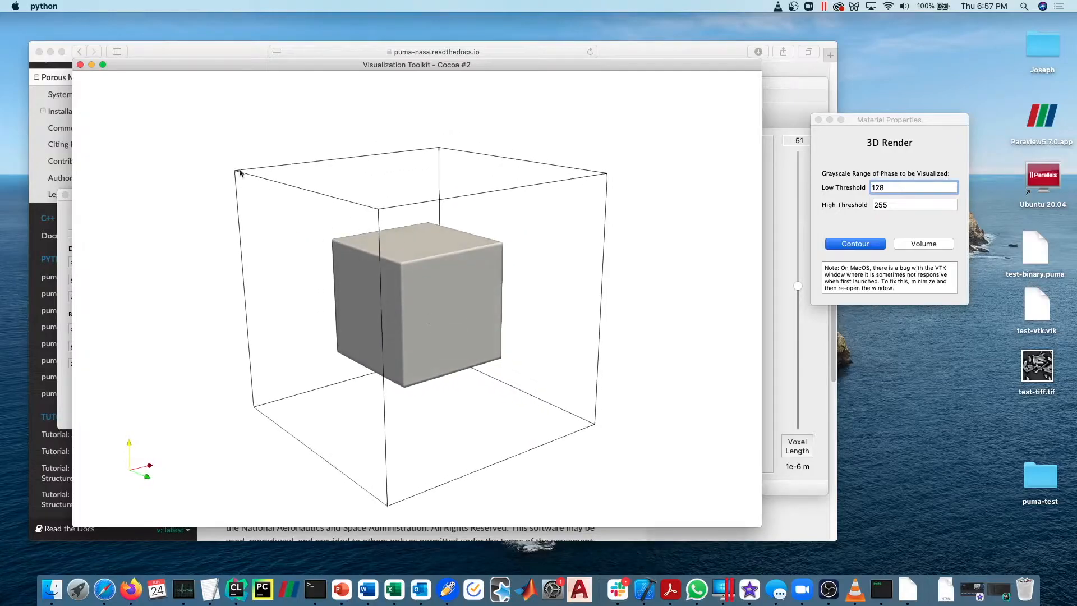
{"action": "left_click", "coordinate": [91, 65]}
{"action": "left_click", "coordinate": [1026, 589]}
{"action": "left_click_drag", "start_coordinate": [343, 300], "coordinate": [375, 301]}
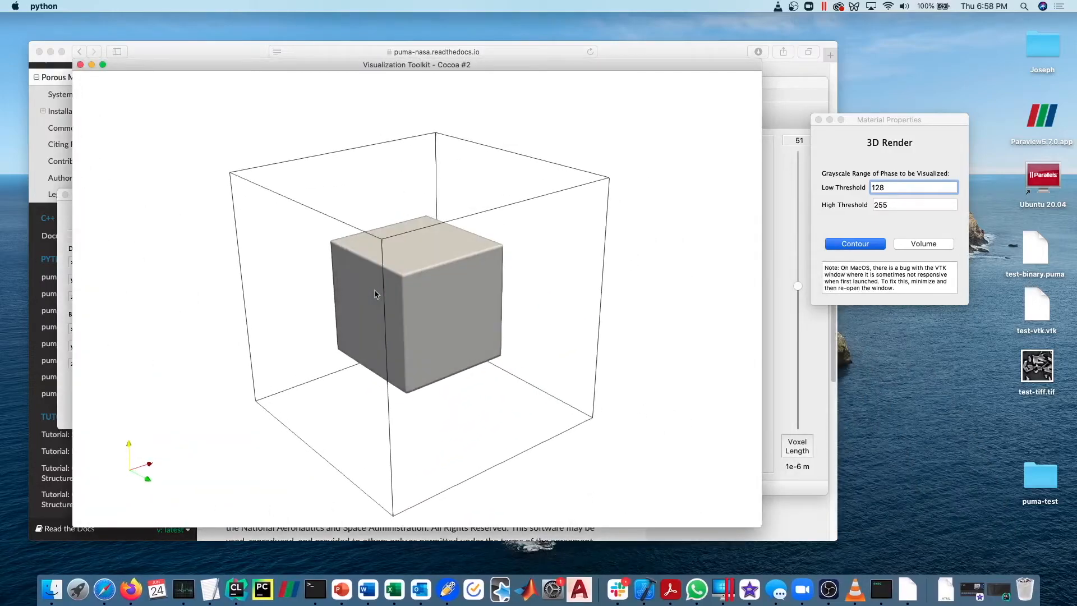
{"action": "left_click", "coordinate": [81, 65]}
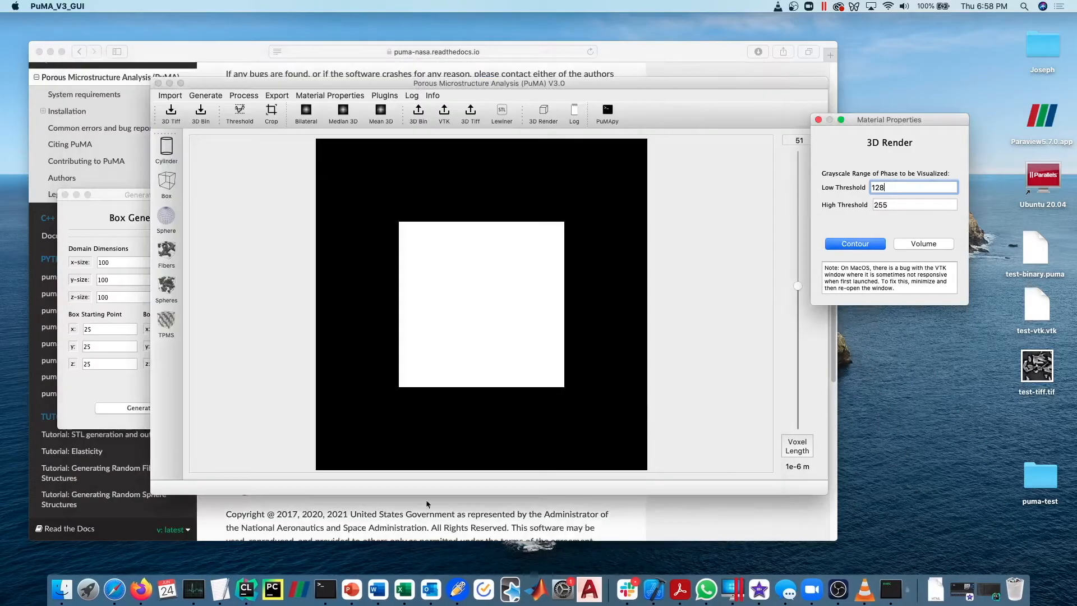
Set the box generator's domain z-size to 1, the box starting z to 0 and the box z length to 1.
{"action": "left_click_drag", "start_coordinate": [132, 200], "coordinate": [285, 224]}
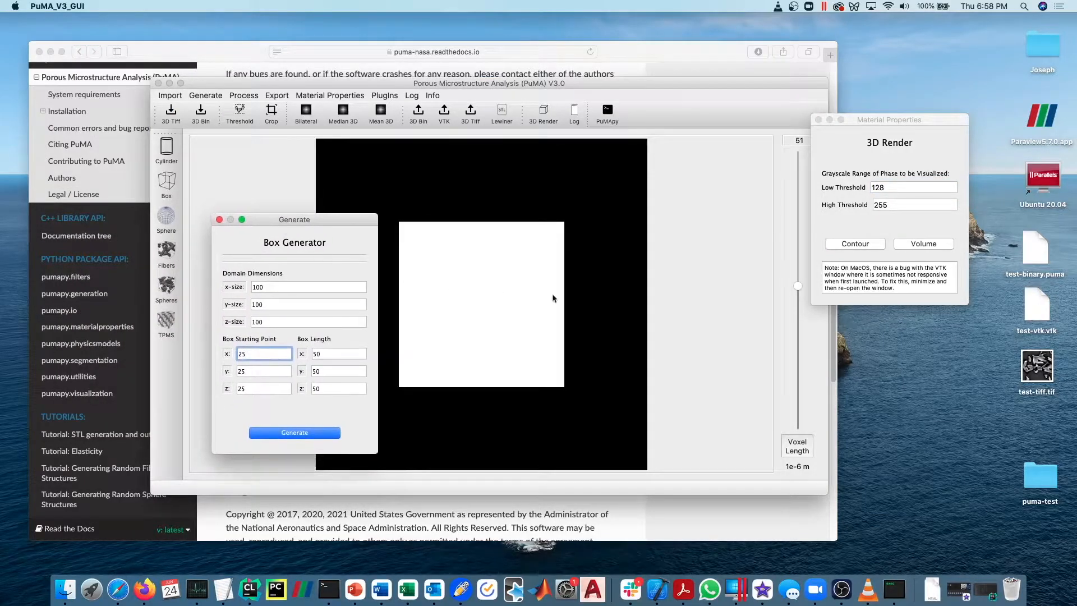
{"action": "left_click_drag", "start_coordinate": [272, 317], "coordinate": [222, 318]}
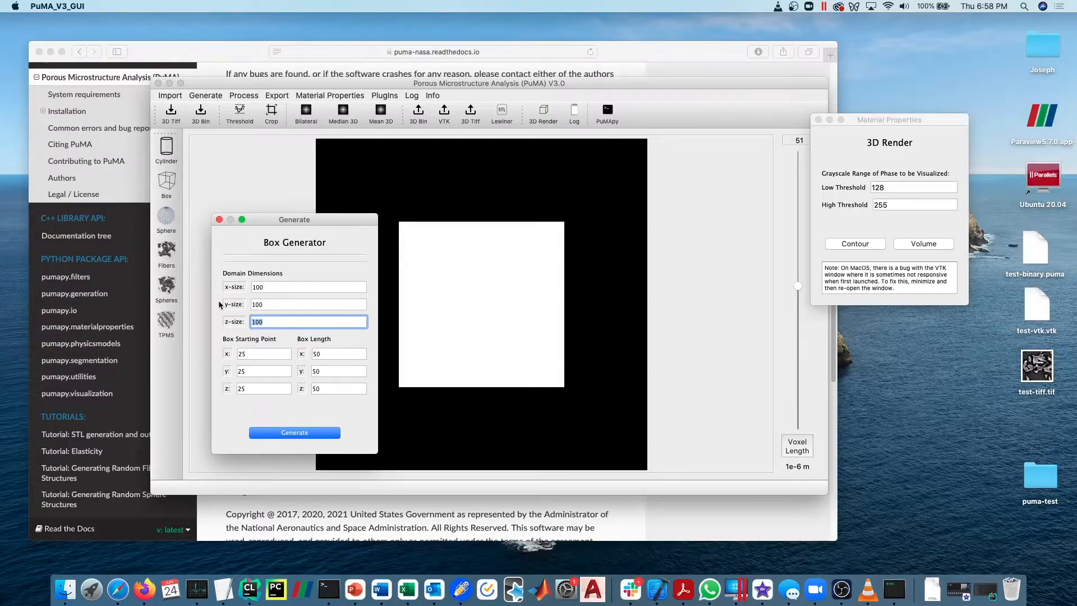
{"action": "type", "text": "1"}
{"action": "left_click_drag", "start_coordinate": [285, 220], "coordinate": [186, 198]}
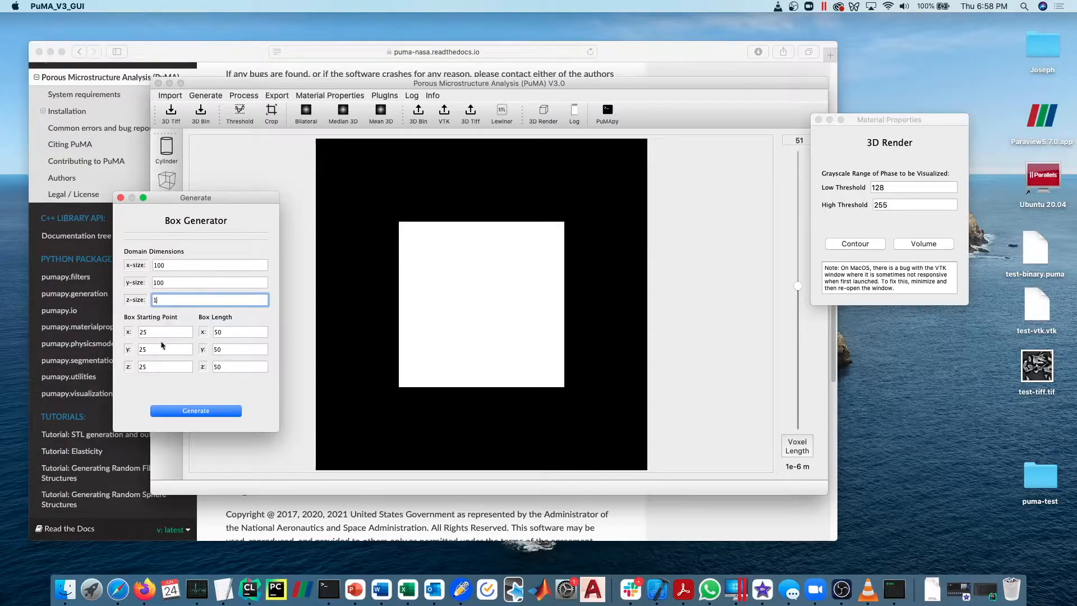
{"action": "double_click", "coordinate": [159, 367]}
{"action": "type", "text": "0"}
{"action": "key", "text": "Tab"}
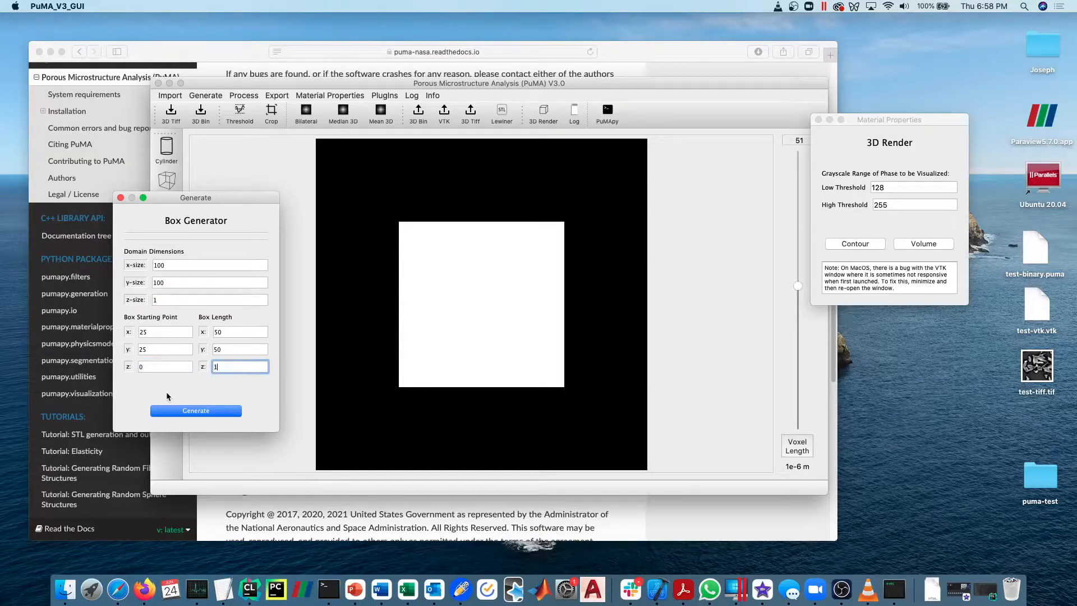
{"action": "type", "text": "1"}
Generate the one-voxel-thick box and try to move through its slices.
{"action": "left_click", "coordinate": [222, 418]}
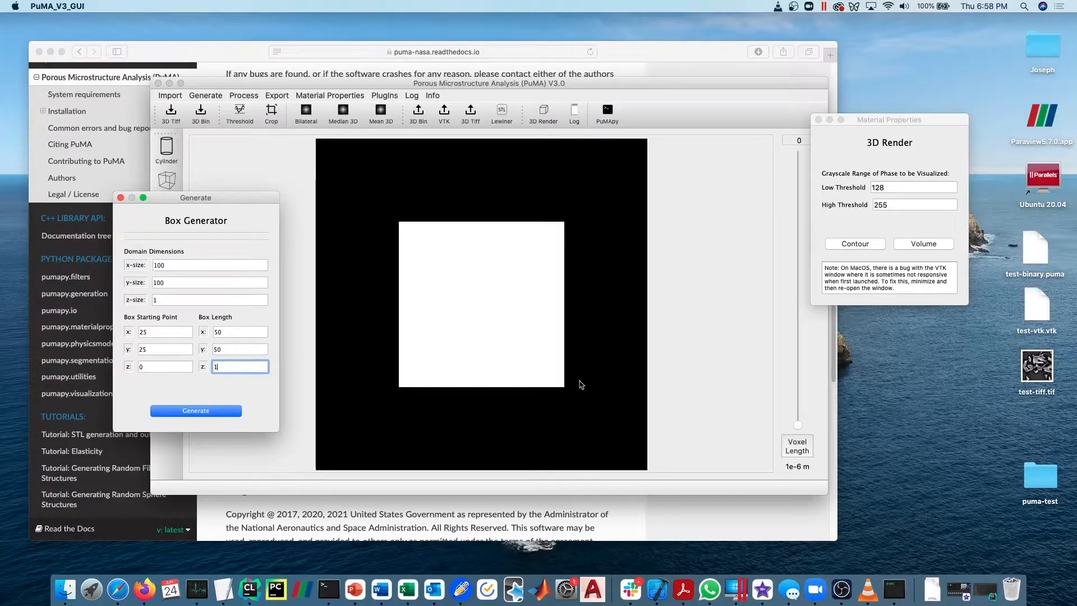
{"action": "left_click_drag", "start_coordinate": [797, 425], "coordinate": [797, 264]}
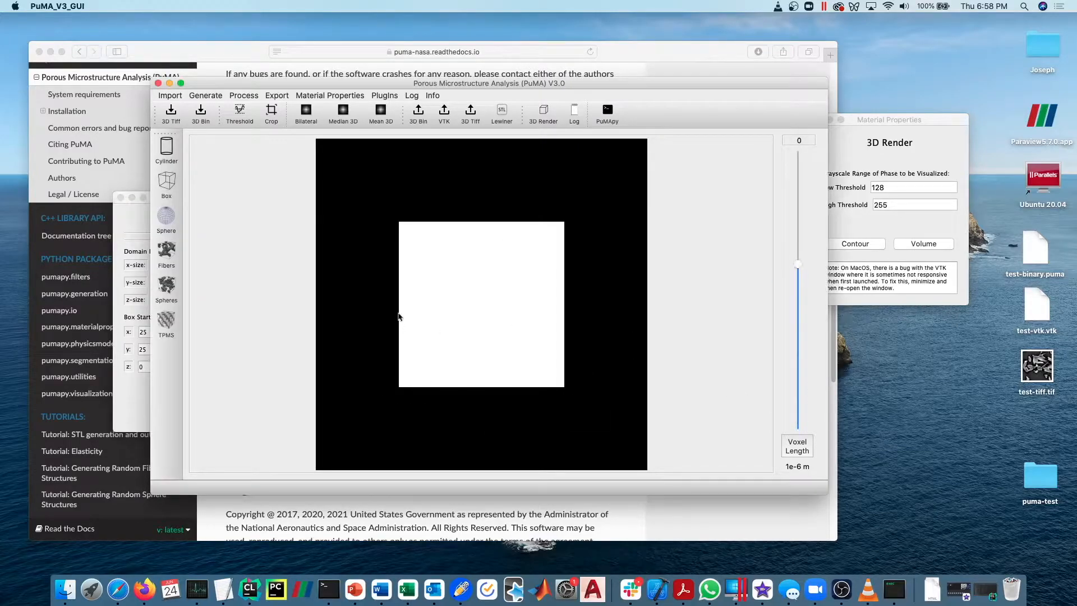
{"action": "left_click", "coordinate": [148, 205]}
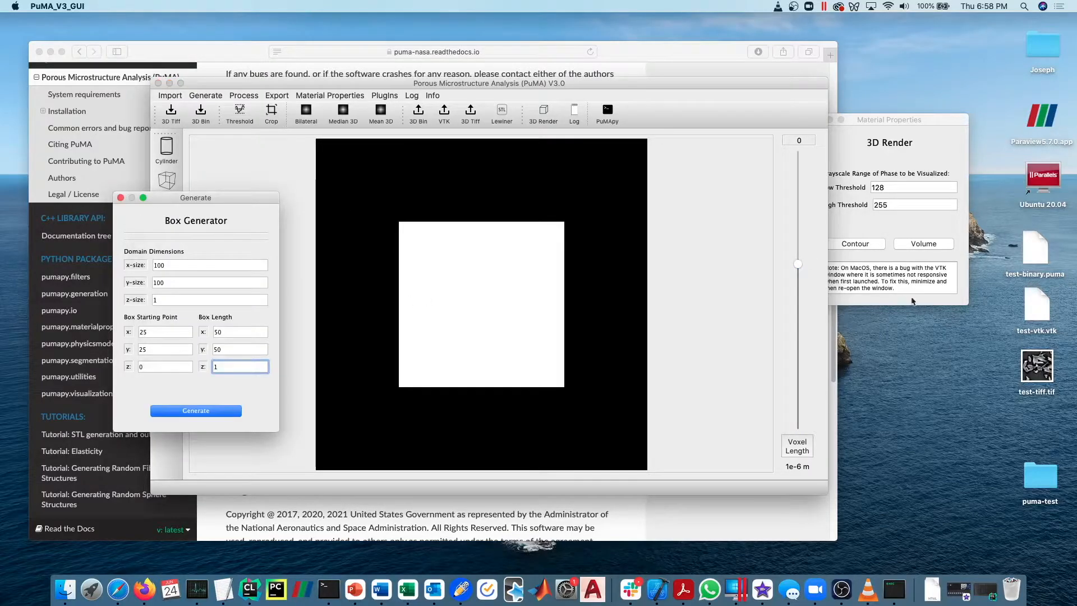
Create a 3D contour render of the thin box, rotate it, and close the render and the box generator.
{"action": "left_click", "coordinate": [864, 231]}
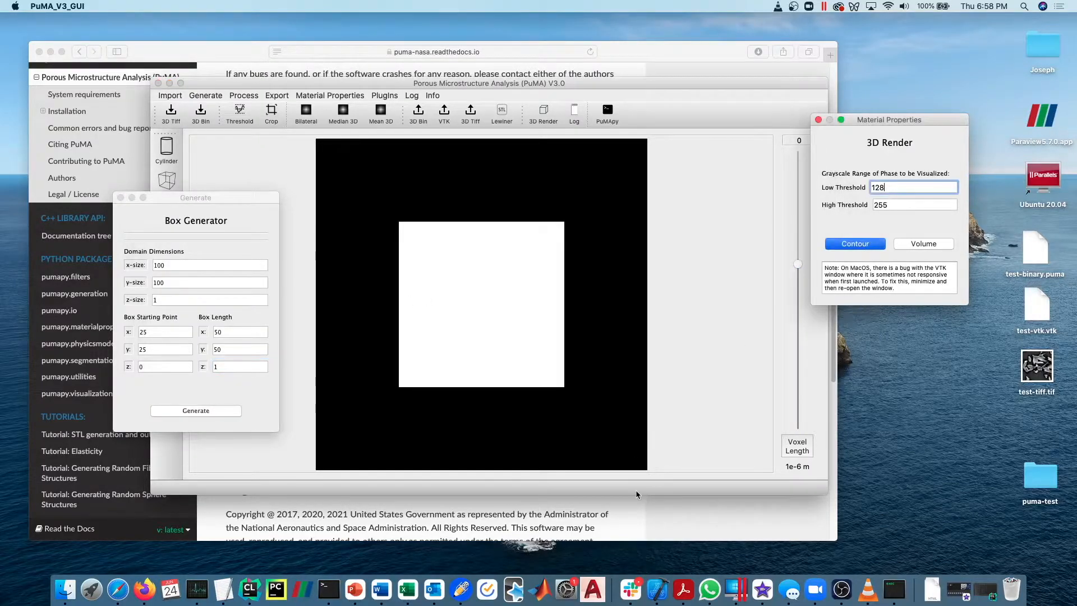
{"action": "left_click", "coordinate": [856, 243]}
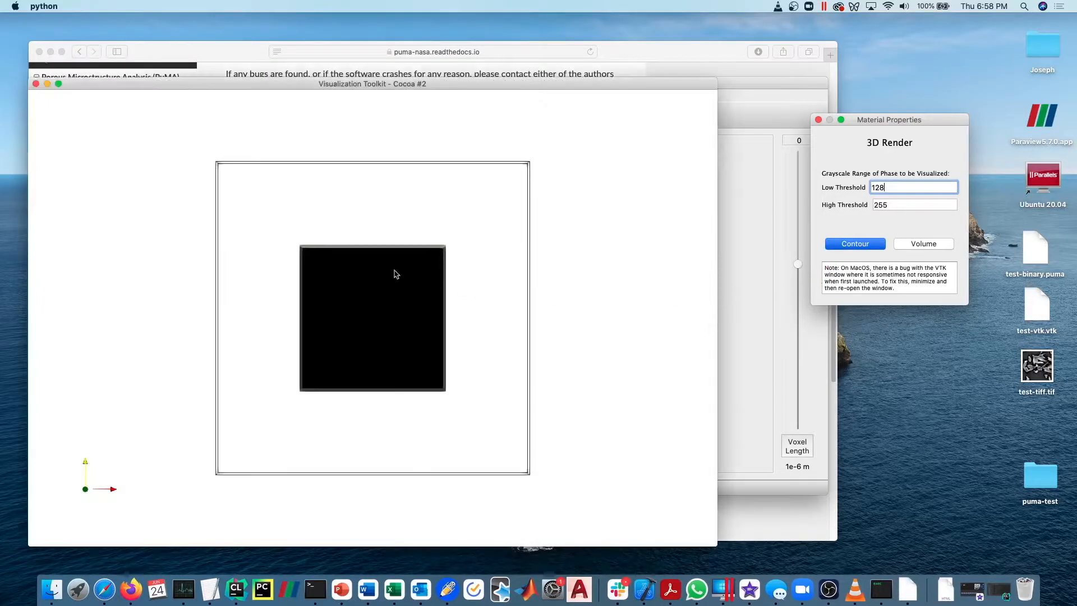
{"action": "mouse_move", "coordinate": [395, 274]}
{"action": "left_mouse_down"}
{"action": "mouse_move", "coordinate": [394, 367]}
{"action": "mouse_move", "coordinate": [394, 238]}
{"action": "mouse_move", "coordinate": [555, 267]}
{"action": "mouse_move", "coordinate": [493, 260]}
{"action": "mouse_move", "coordinate": [375, 312]}
{"action": "mouse_move", "coordinate": [411, 303]}
{"action": "mouse_move", "coordinate": [393, 292]}
{"action": "left_mouse_up"}
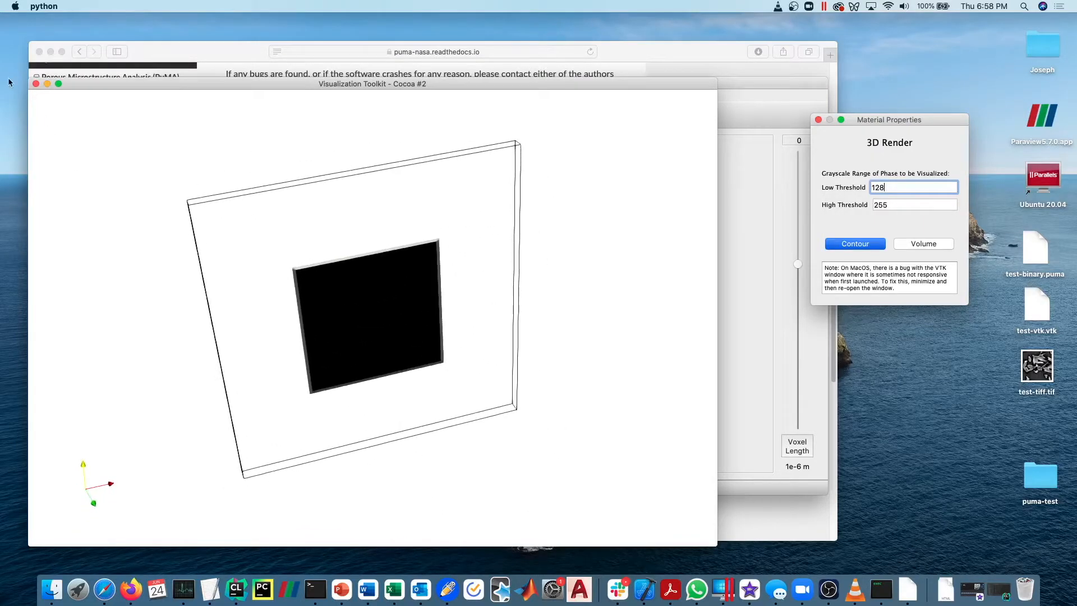
{"action": "left_click", "coordinate": [36, 83]}
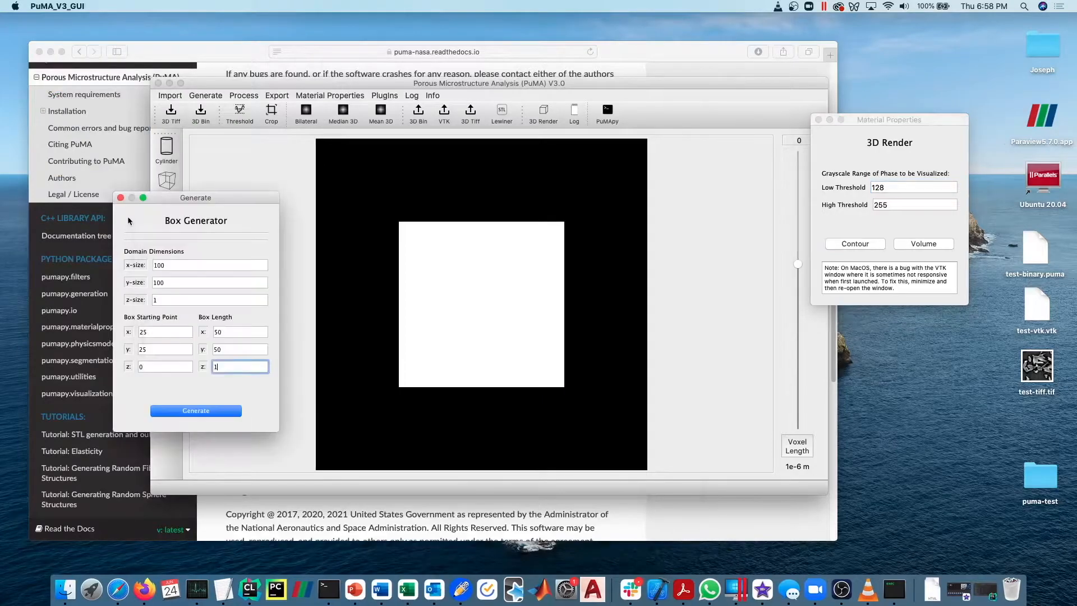
{"action": "left_click", "coordinate": [120, 197]}
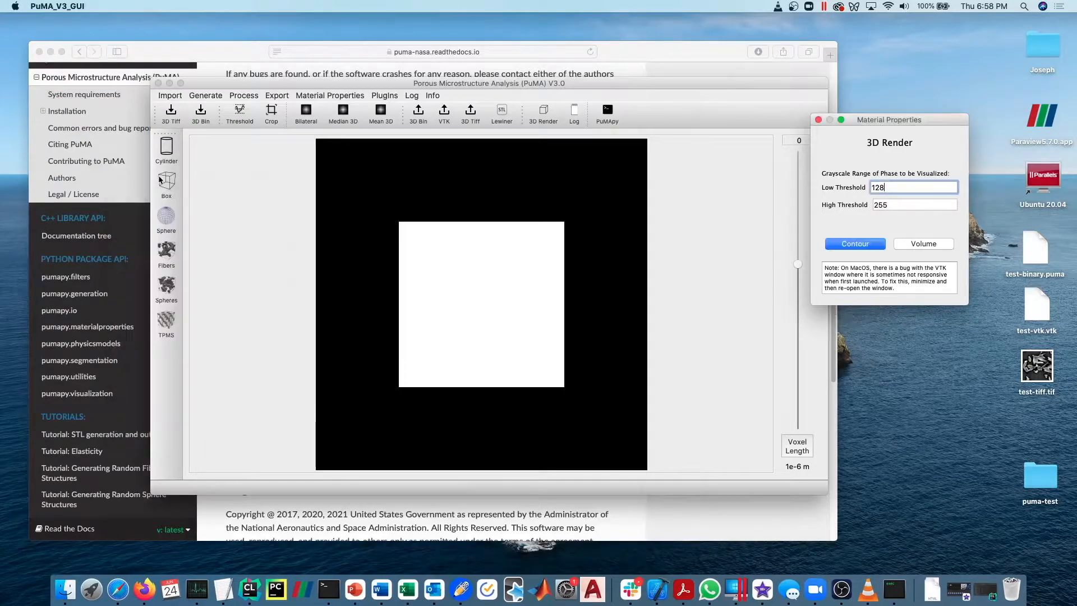
Generate a sphere of radius 40 centred at 50, 50, 50 in a 100 × 100 × 100 domain and display slice 80.
{"action": "left_click", "coordinate": [166, 216]}
{"action": "left_click_drag", "start_coordinate": [480, 141], "coordinate": [210, 160]}
{"action": "left_click", "coordinate": [179, 362]}
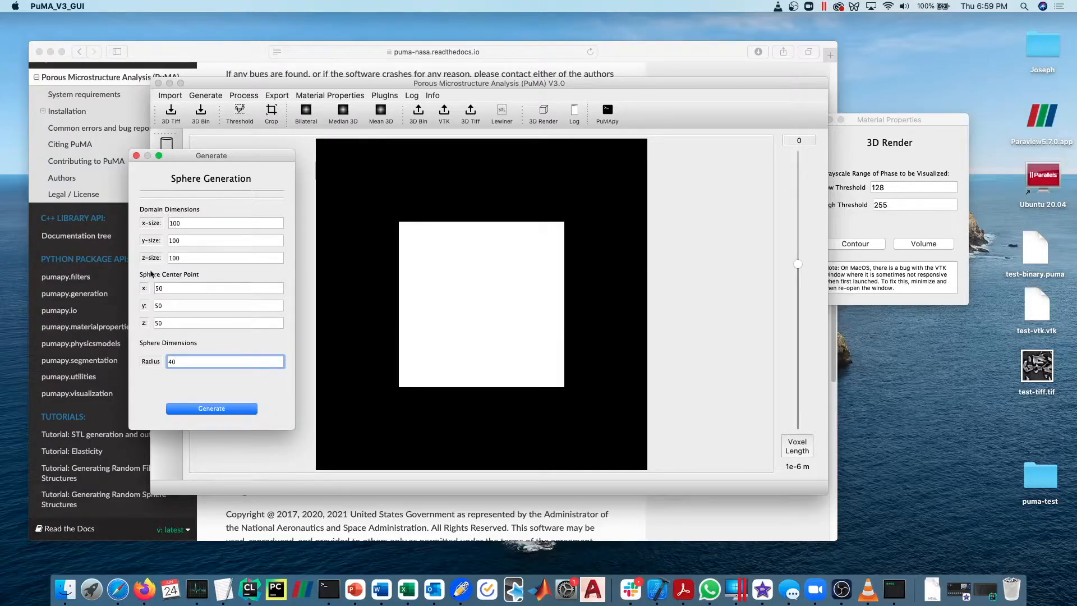
{"action": "left_click", "coordinate": [167, 288]}
{"action": "key", "text": "Tab"}
{"action": "left_click", "coordinate": [169, 287]}
{"action": "key", "text": "Tab"}
{"action": "key", "text": "Tab"}
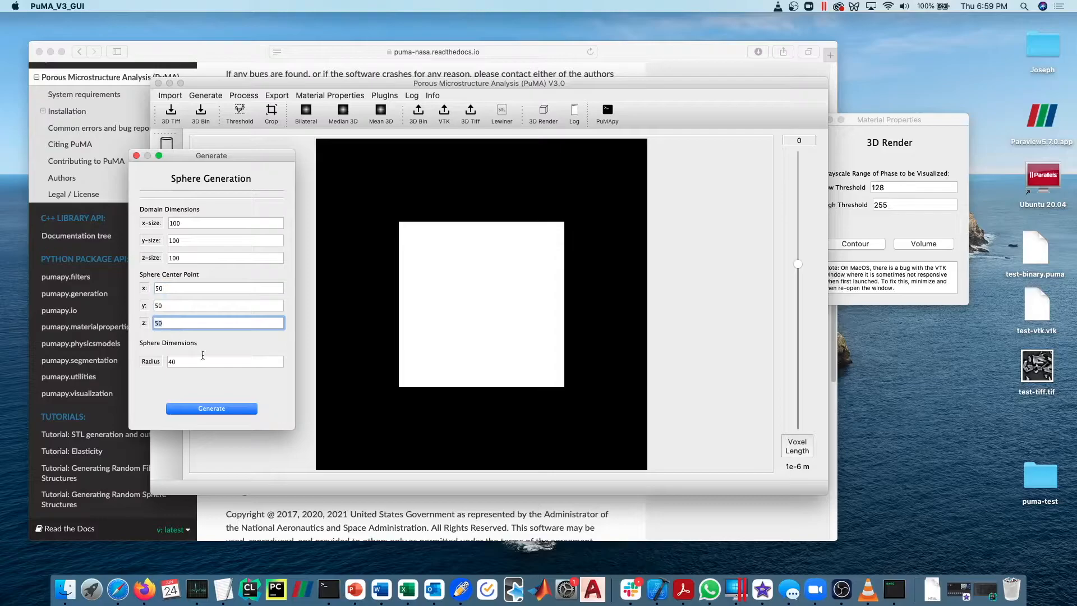
{"action": "key", "text": "Tab"}
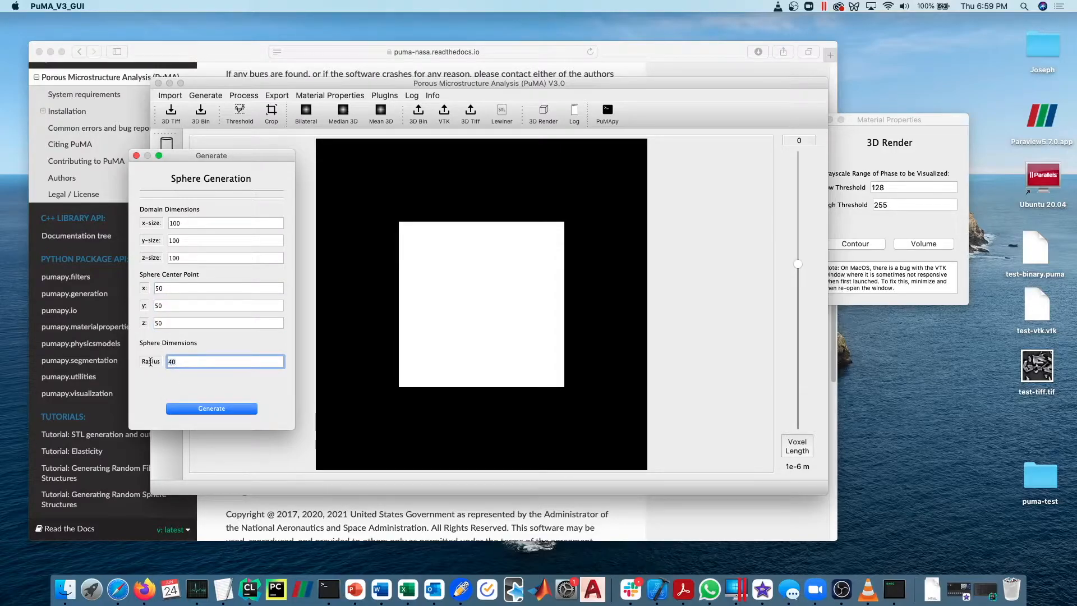
{"action": "left_click", "coordinate": [201, 408]}
{"action": "left_click_drag", "start_coordinate": [799, 425], "coordinate": [824, 207]}
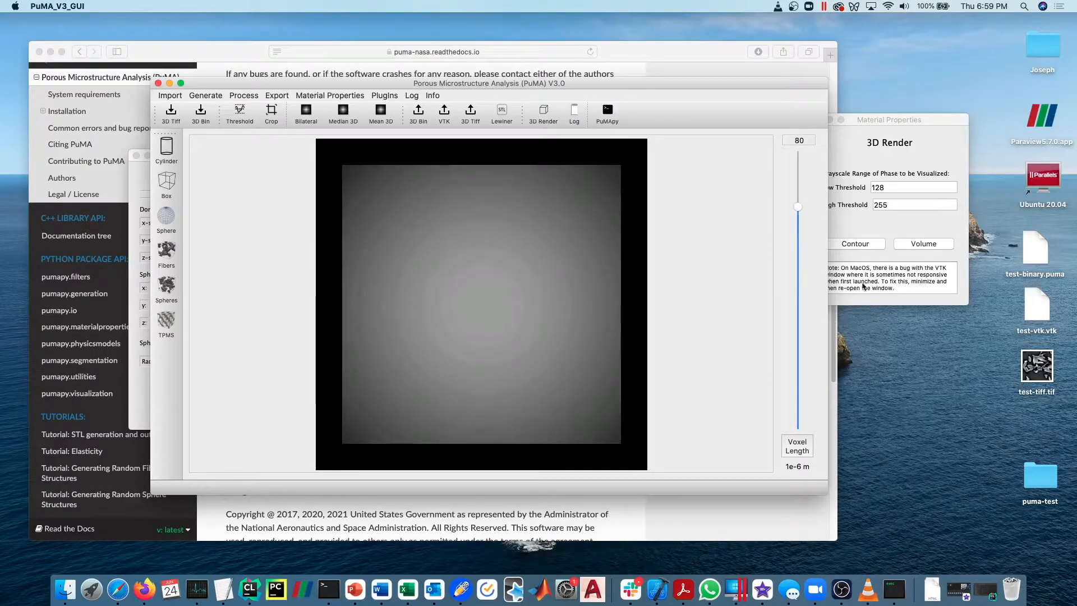
Create a contour render of the full sphere with thresholds 128 to 255, rotate it, and close the render.
{"action": "left_click", "coordinate": [932, 223]}
{"action": "left_click_drag", "start_coordinate": [903, 186], "coordinate": [874, 186]}
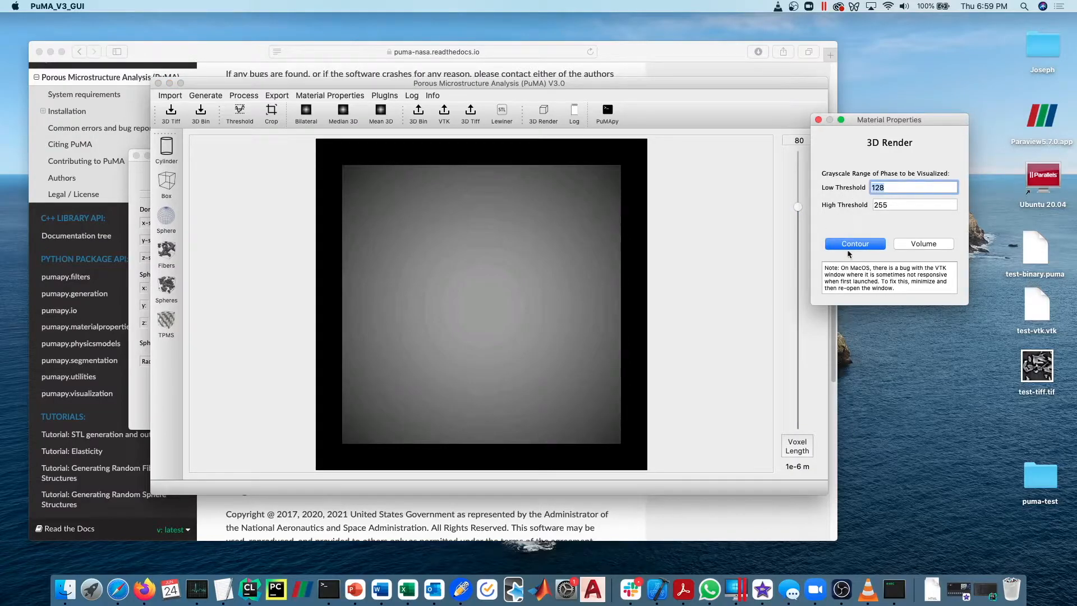
{"action": "left_click", "coordinate": [138, 214]}
{"action": "left_click_drag", "start_coordinate": [196, 154], "coordinate": [85, 183]}
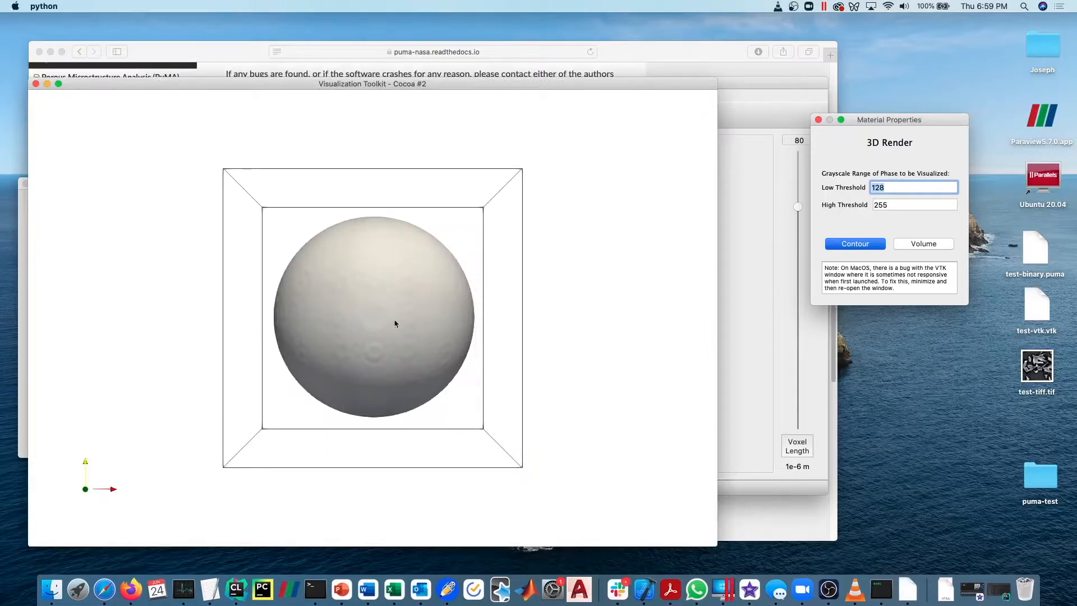
{"action": "left_click_drag", "start_coordinate": [395, 323], "coordinate": [396, 358]}
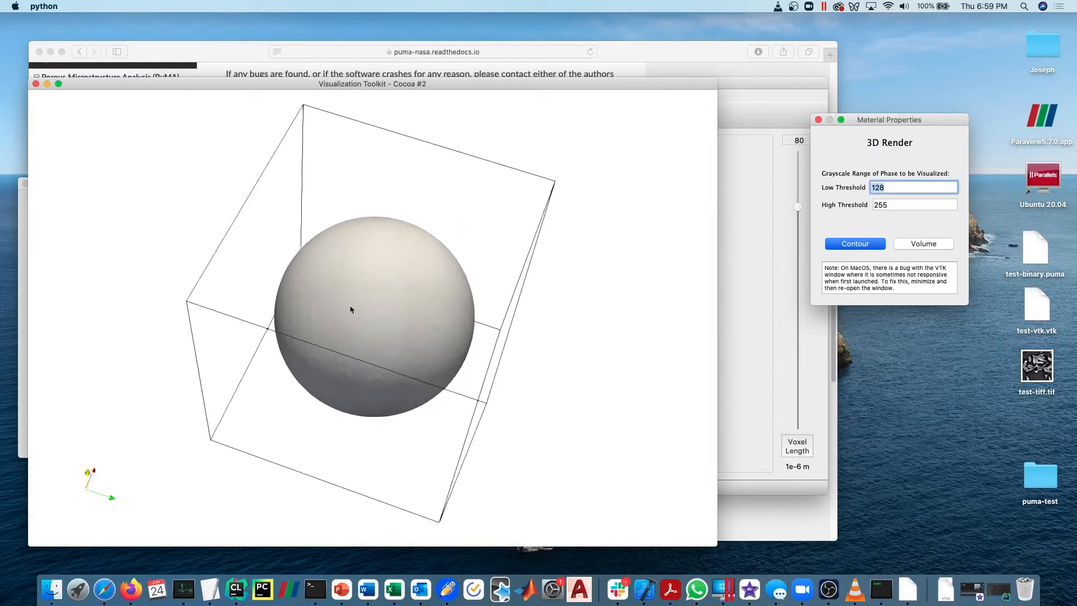
{"action": "left_click", "coordinate": [36, 84]}
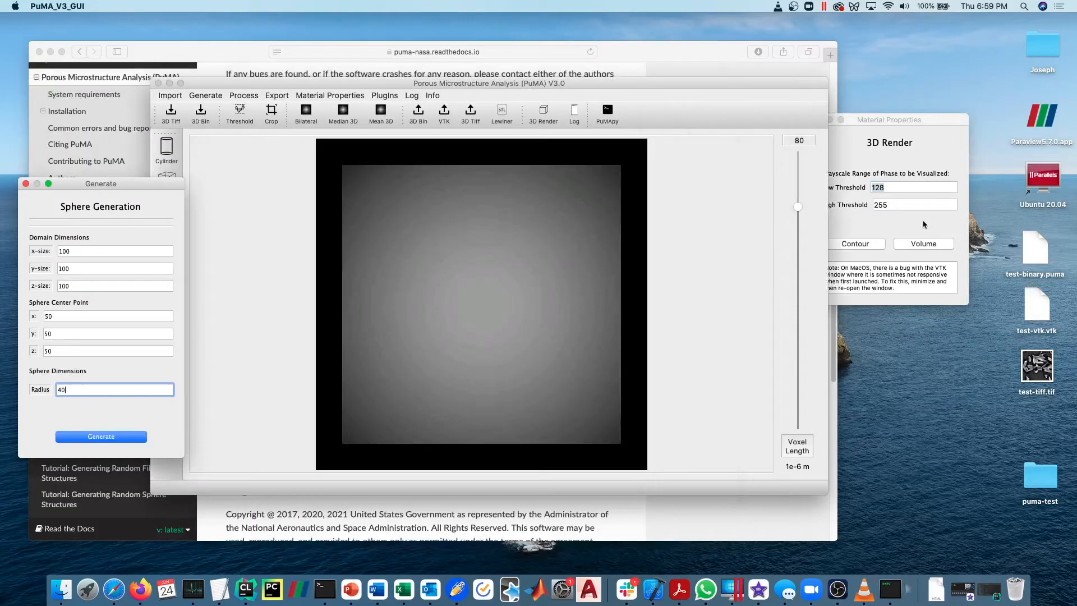
Create a volume render of the full sphere, minimise and restore its window, inspect the voxels from several angles, and close it.
{"action": "left_click", "coordinate": [923, 245]}
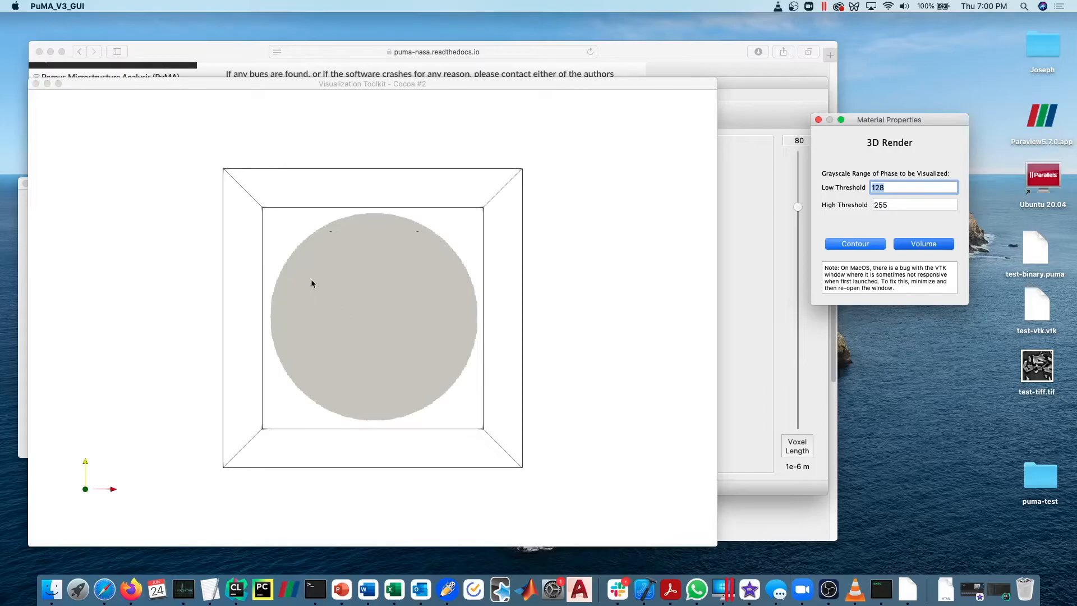
{"action": "left_click", "coordinate": [47, 83]}
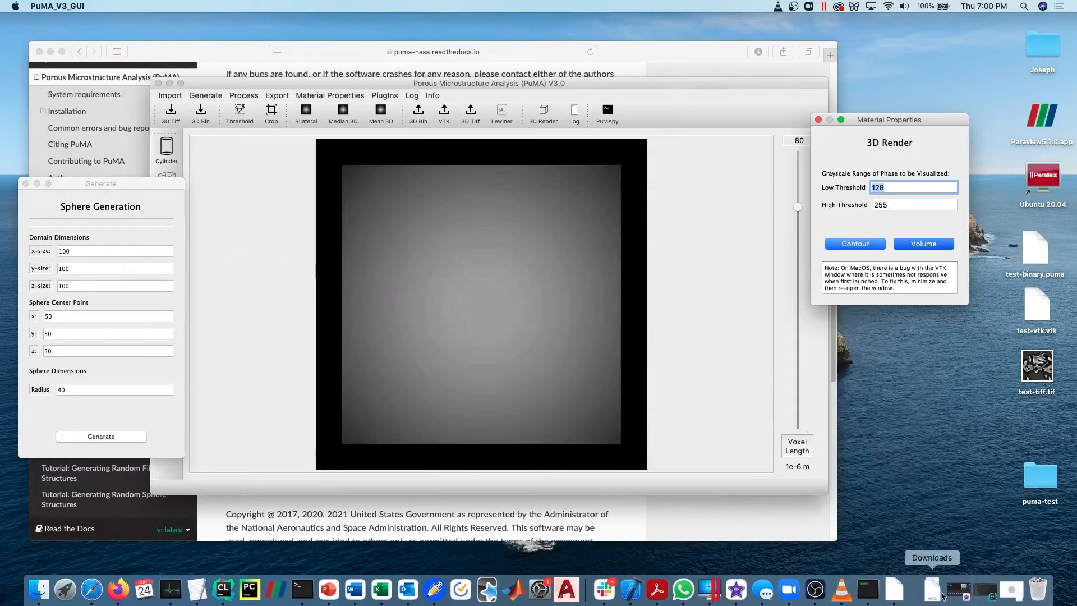
{"action": "left_click", "coordinate": [1016, 587]}
{"action": "left_click_drag", "start_coordinate": [368, 303], "coordinate": [314, 230]}
{"action": "scroll", "coordinate": [344, 243], "scroll_direction": "up", "scroll_amount": 5}
{"action": "scroll", "coordinate": [320, 246], "scroll_direction": "down", "scroll_amount": 3}
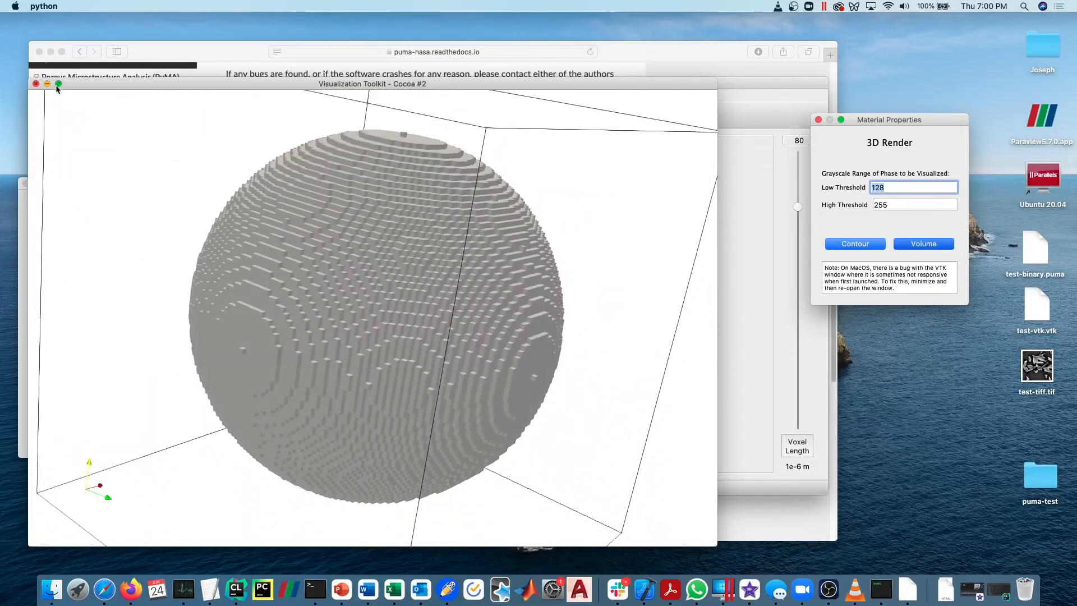
{"action": "left_click", "coordinate": [36, 84]}
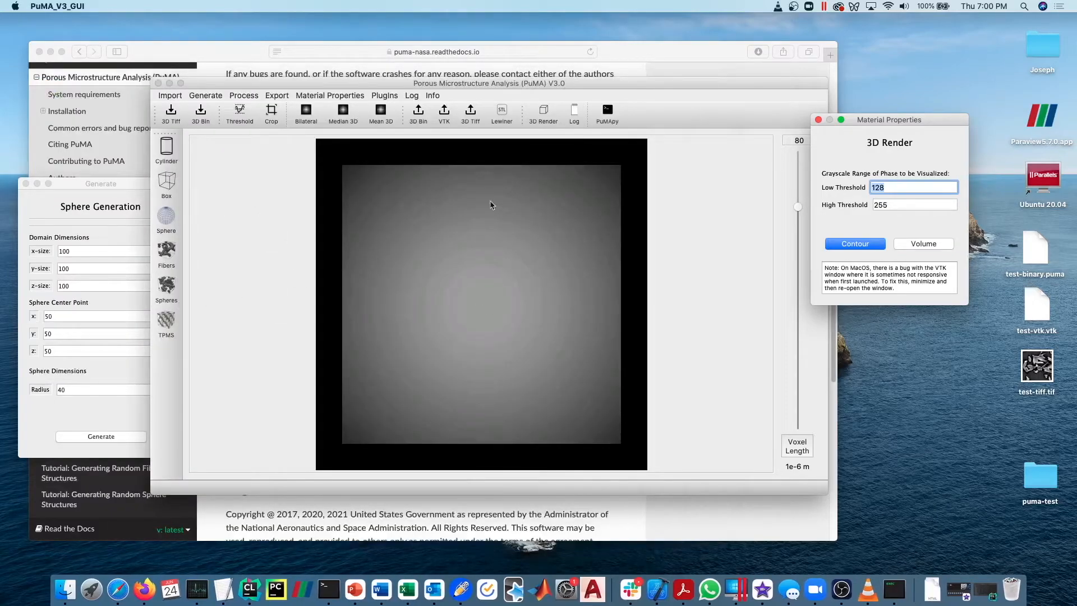
Set the sphere's domain z-size to 1 and its centre z to 0, and generate the single-slice sphere.
{"action": "left_click_drag", "start_coordinate": [97, 184], "coordinate": [164, 193]}
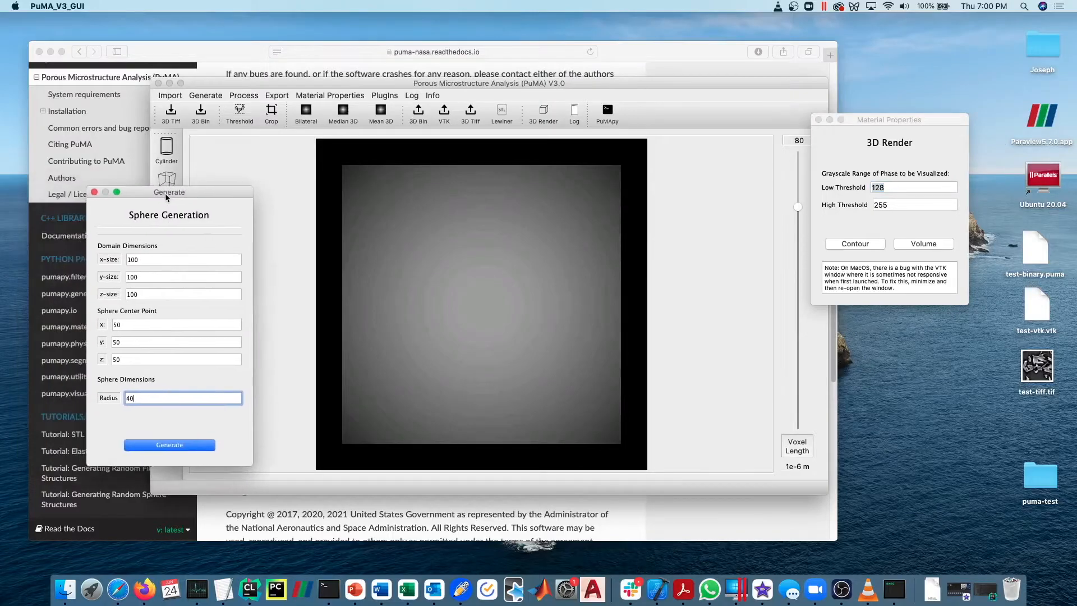
{"action": "double_click", "coordinate": [136, 264]}
{"action": "key", "text": "Tab"}
{"action": "key", "text": "Tab"}
{"action": "type", "text": "1"}
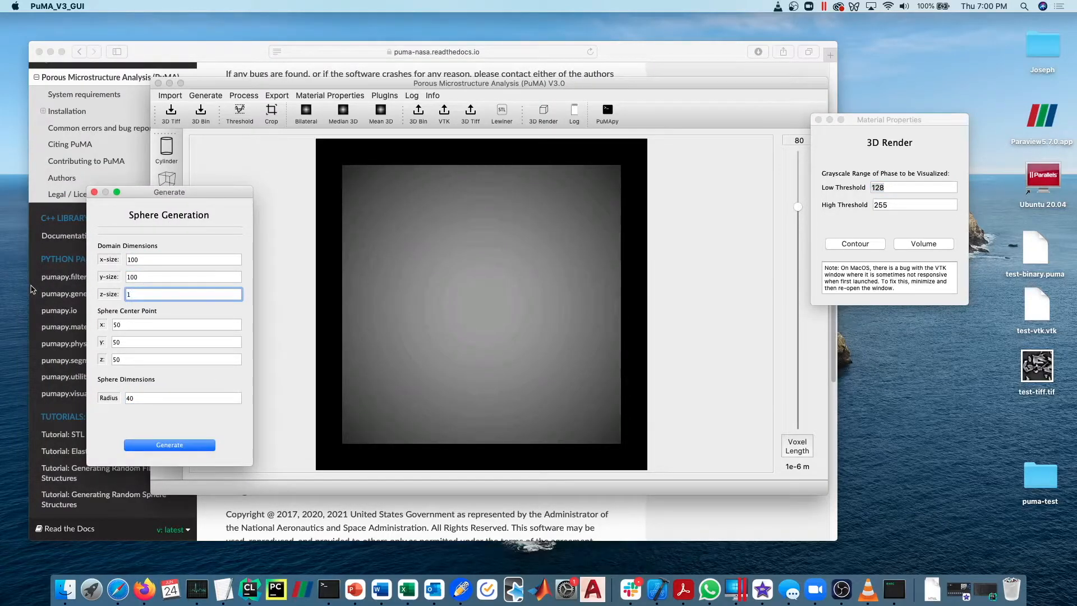
{"action": "double_click", "coordinate": [132, 358]}
{"action": "type", "text": "1"}
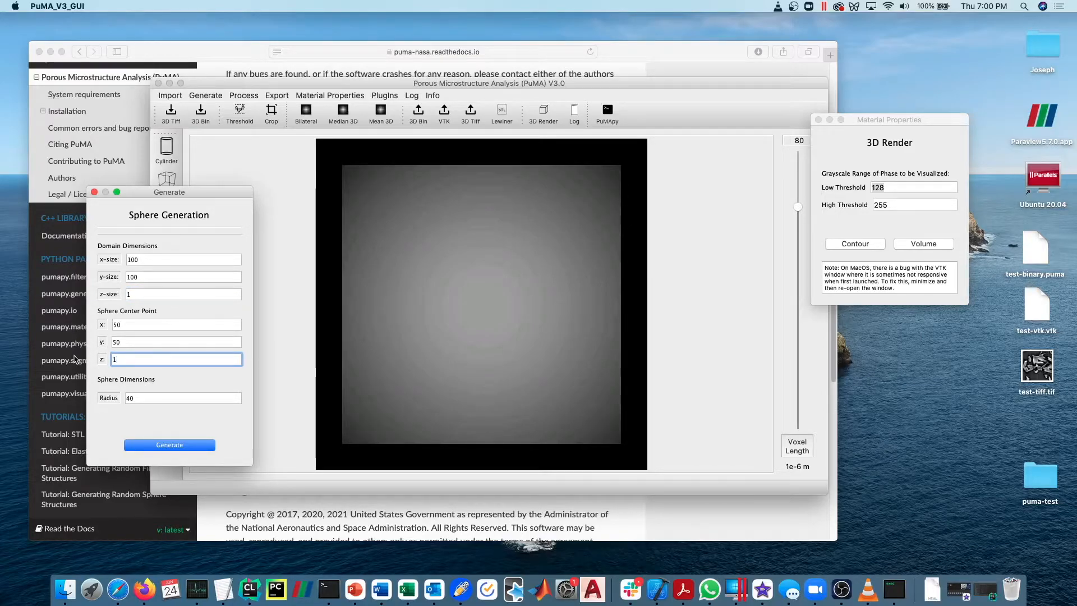
{"action": "type", "text": "0"}
{"action": "key", "text": "Tab"}
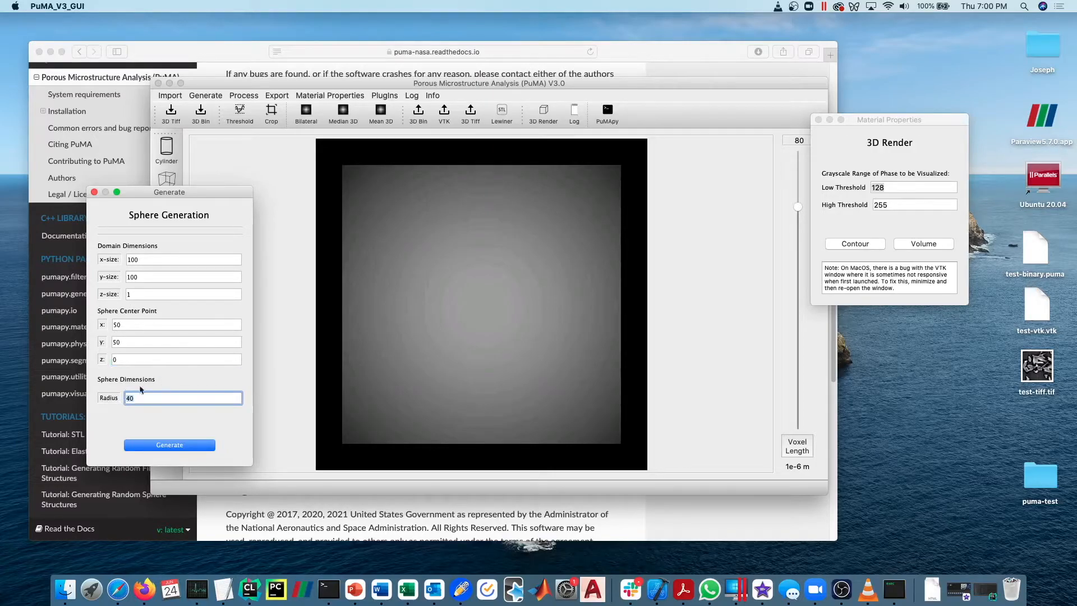
{"action": "left_click", "coordinate": [175, 444]}
Create a contour render of the single-slice sphere, rotate it, and close the render.
{"action": "left_click", "coordinate": [863, 243]}
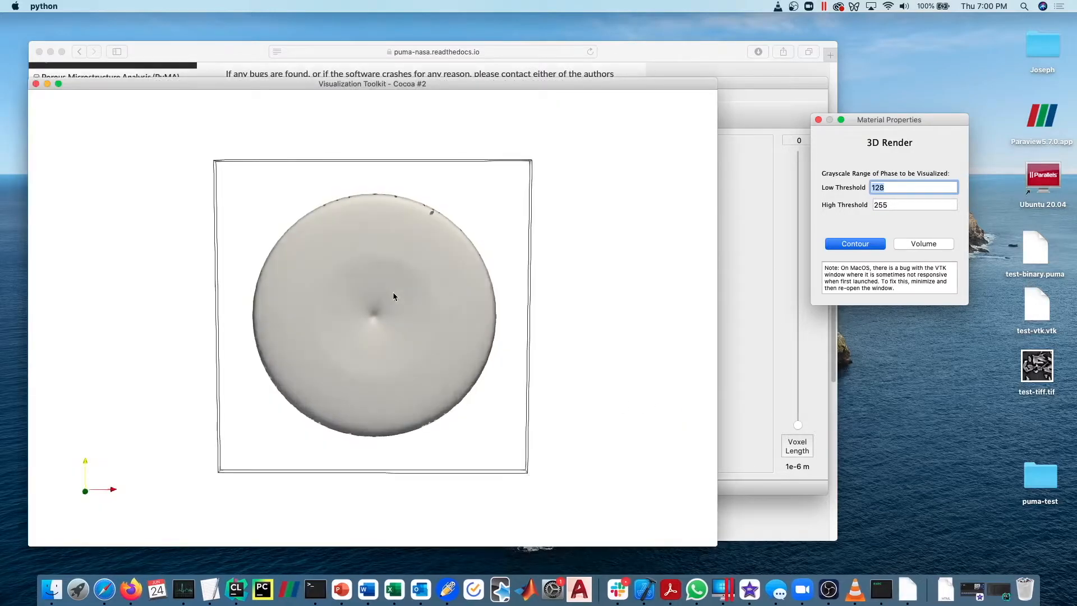
{"action": "left_click_drag", "start_coordinate": [392, 292], "coordinate": [375, 320]}
{"action": "mouse_move", "coordinate": [391, 314]}
{"action": "left_mouse_down"}
{"action": "mouse_move", "coordinate": [360, 211]}
{"action": "mouse_move", "coordinate": [392, 327]}
{"action": "left_mouse_up"}
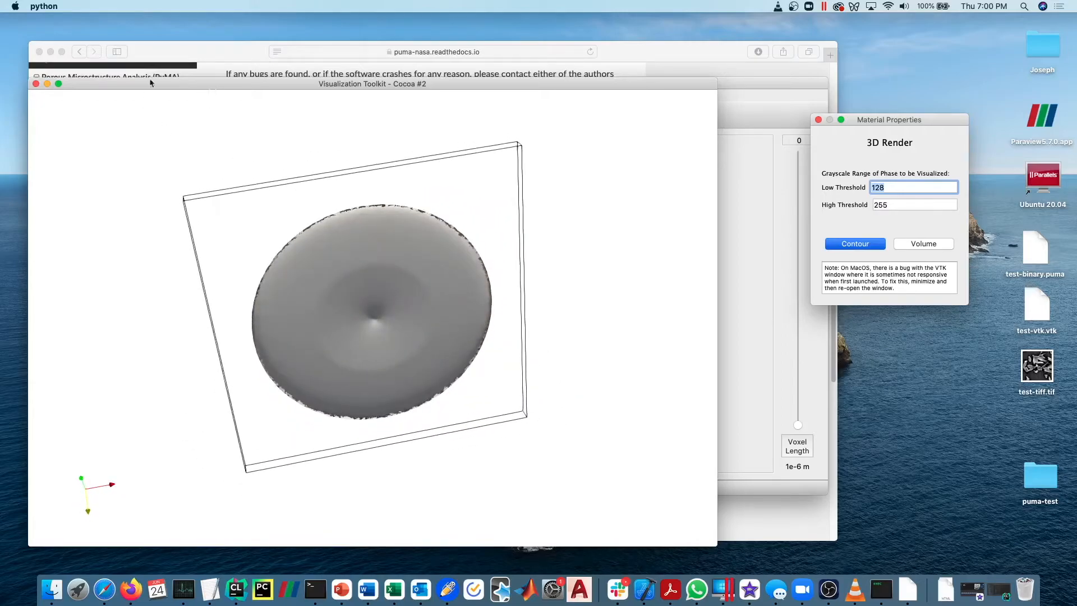
{"action": "left_click", "coordinate": [36, 84]}
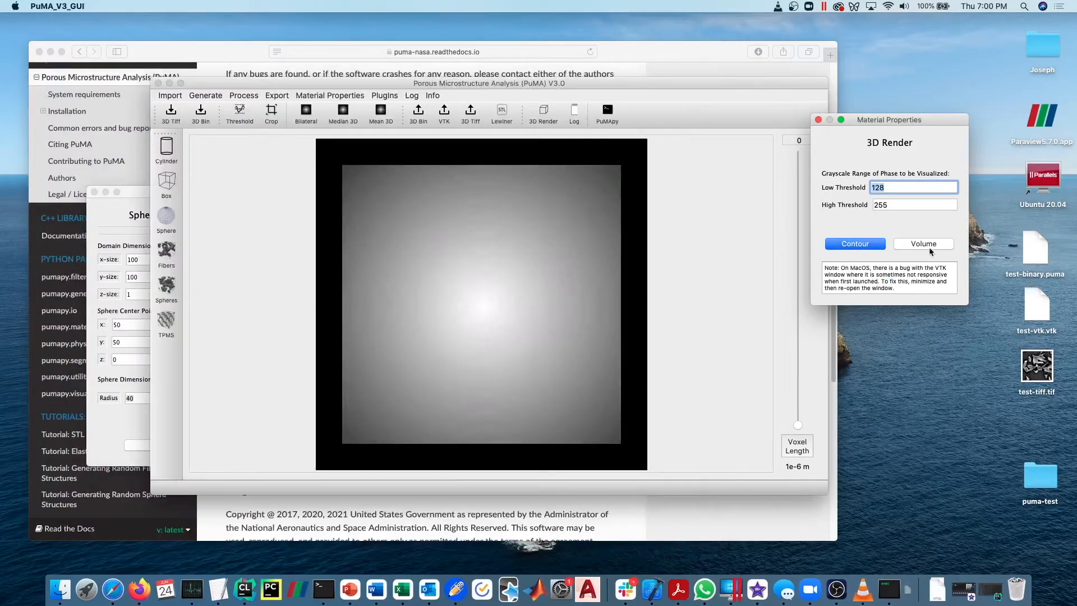
Create a volume render of the single-slice sphere, rotate it, and close the render and the sphere generator.
{"action": "left_click", "coordinate": [934, 246]}
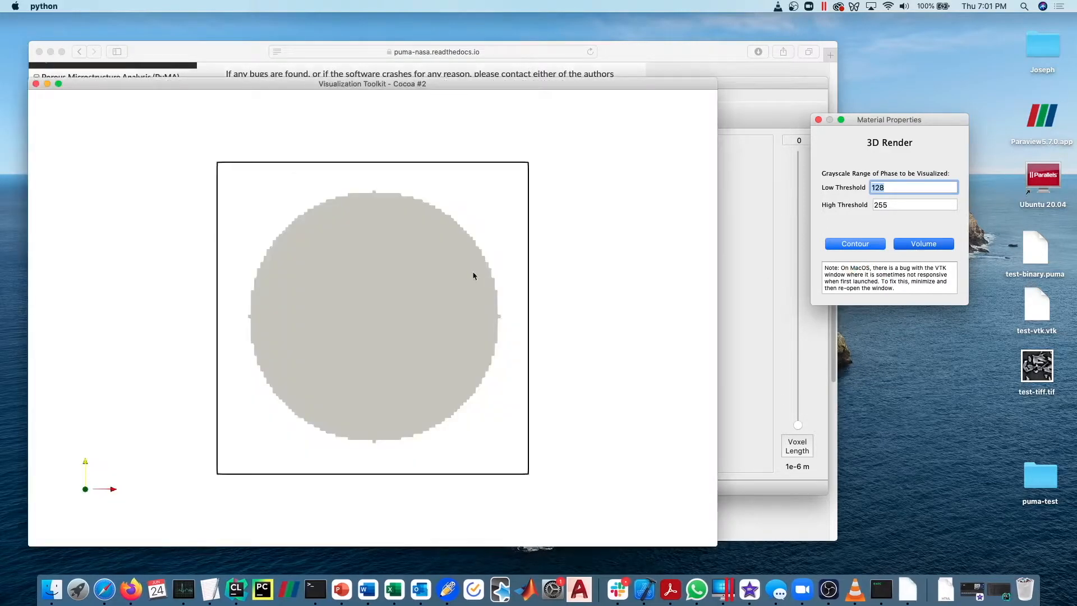
{"action": "left_click_drag", "start_coordinate": [409, 315], "coordinate": [313, 231]}
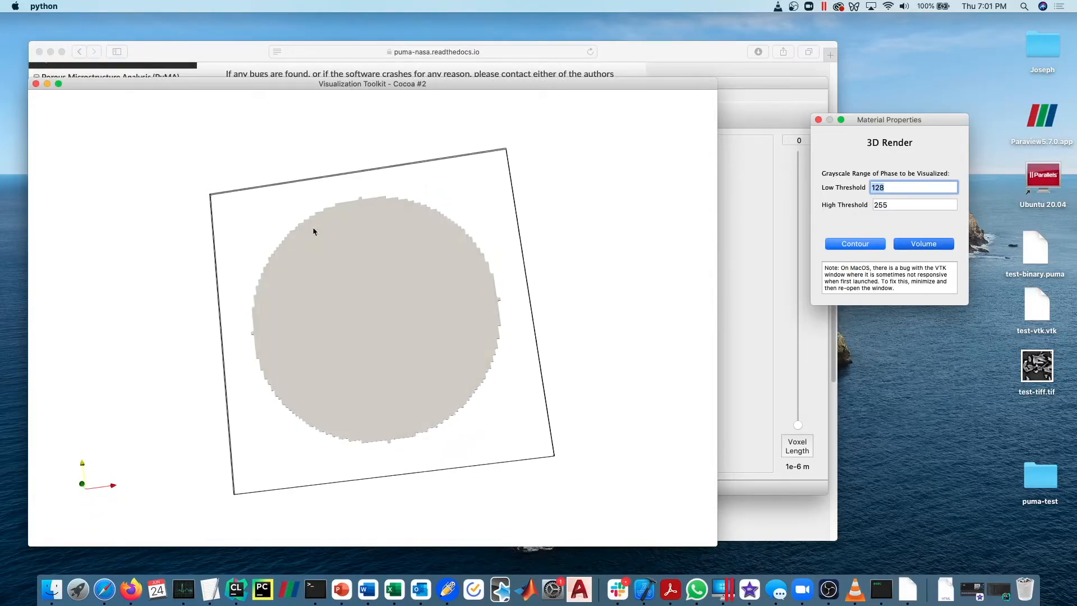
{"action": "left_click", "coordinate": [36, 84]}
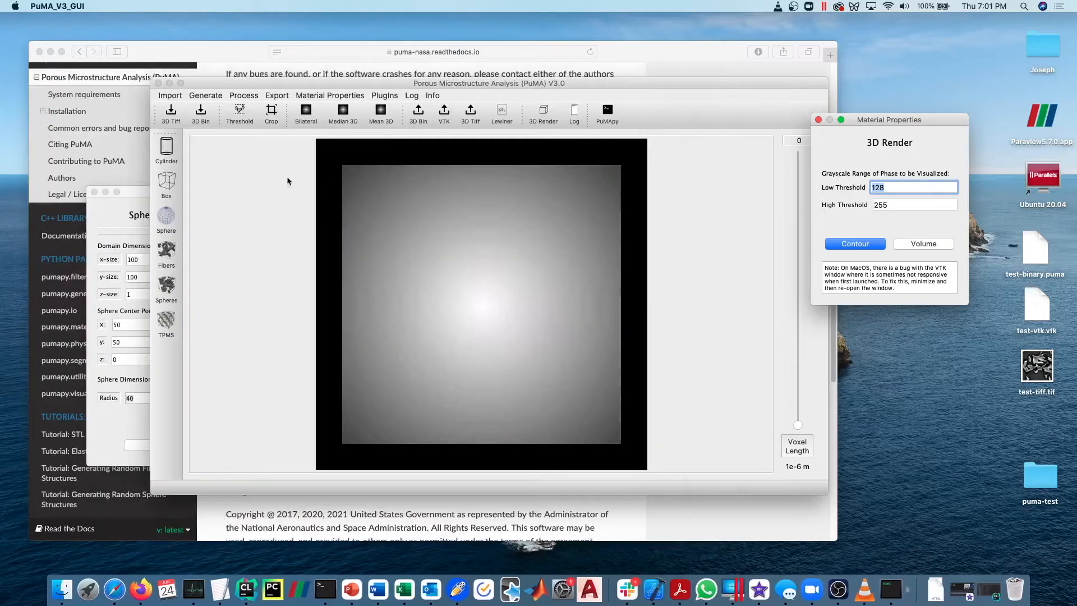
{"action": "left_click", "coordinate": [94, 192]}
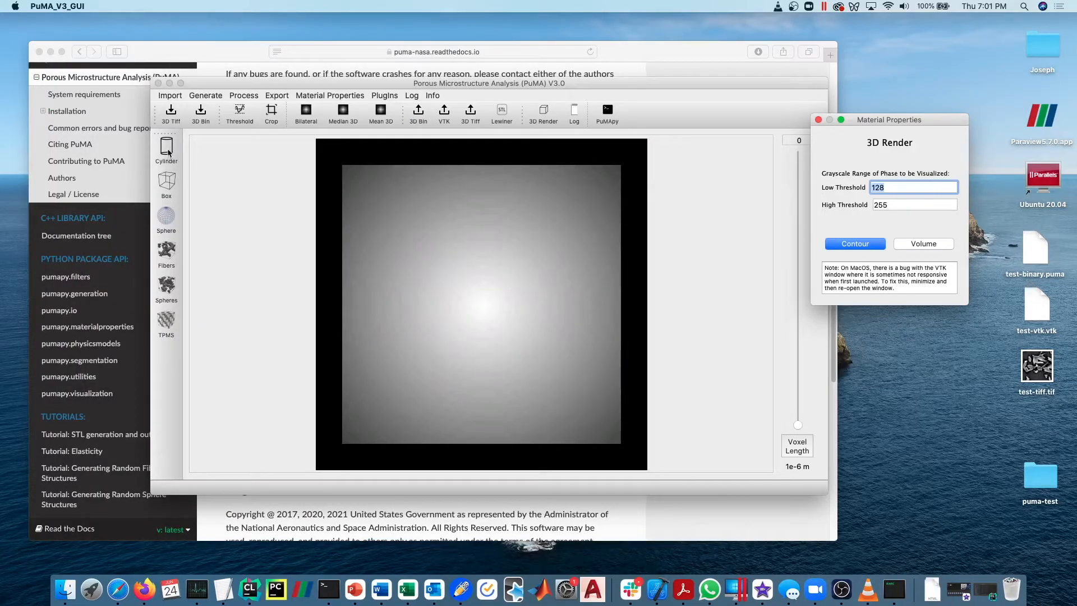
Open the cylinder generator, move its dialog off the slice view, and set the cylinder start point's z to 0.
{"action": "left_click", "coordinate": [166, 149]}
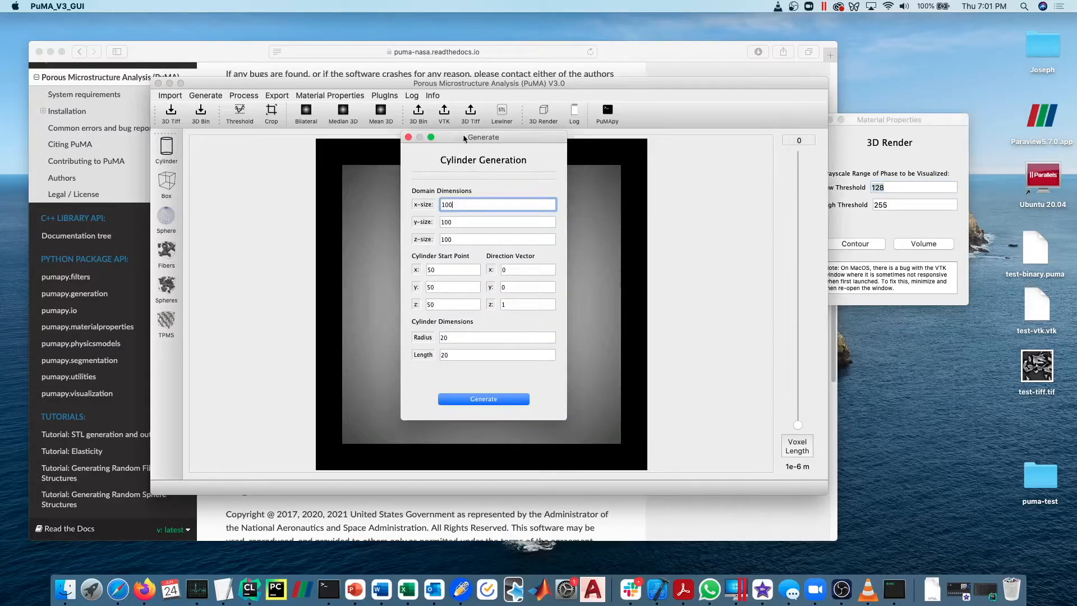
{"action": "left_click_drag", "start_coordinate": [463, 137], "coordinate": [274, 153]}
{"action": "left_click", "coordinate": [264, 320]}
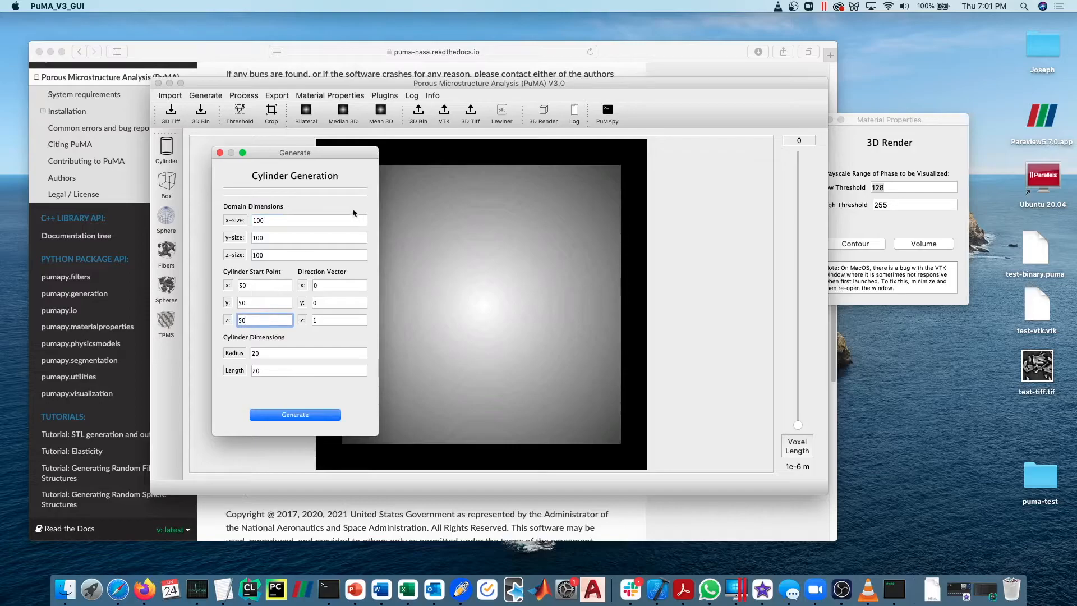
{"action": "left_click", "coordinate": [281, 219]}
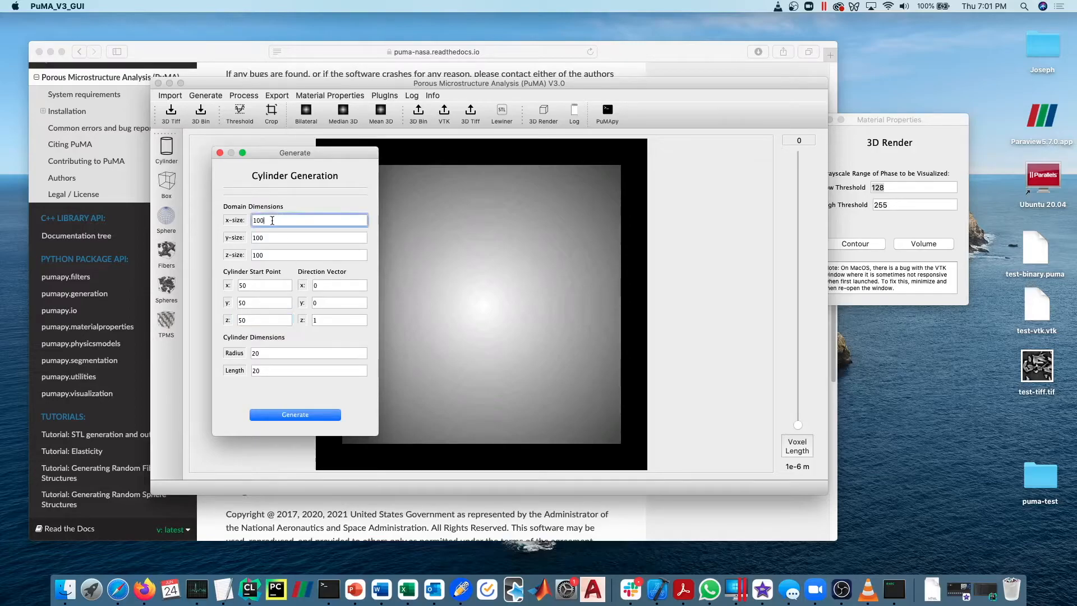
{"action": "key", "text": "Tab"}
{"action": "key", "text": "Tab"}
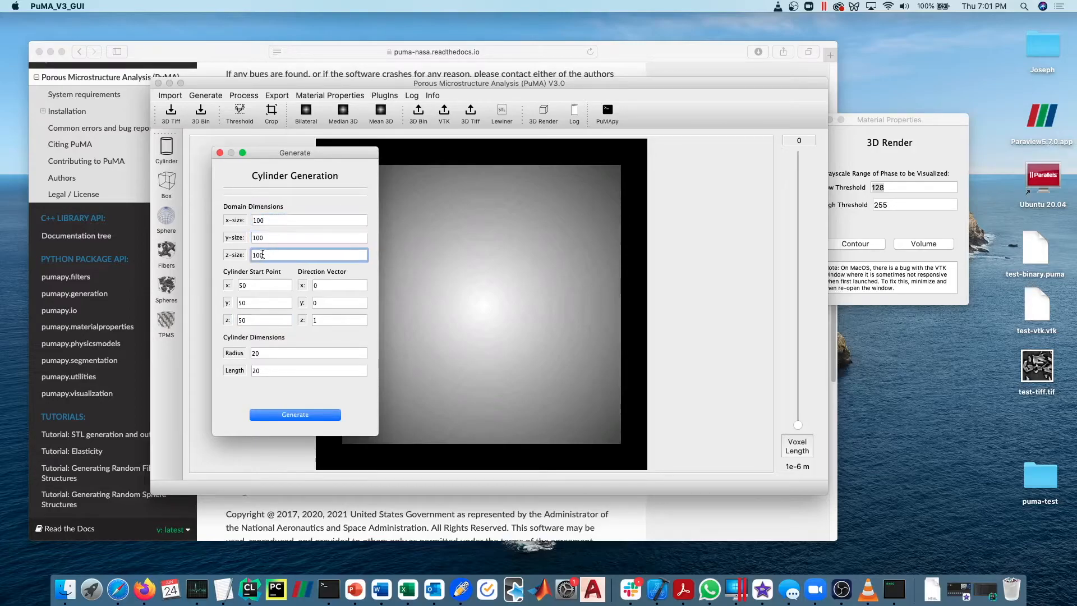
{"action": "left_click", "coordinate": [261, 282]}
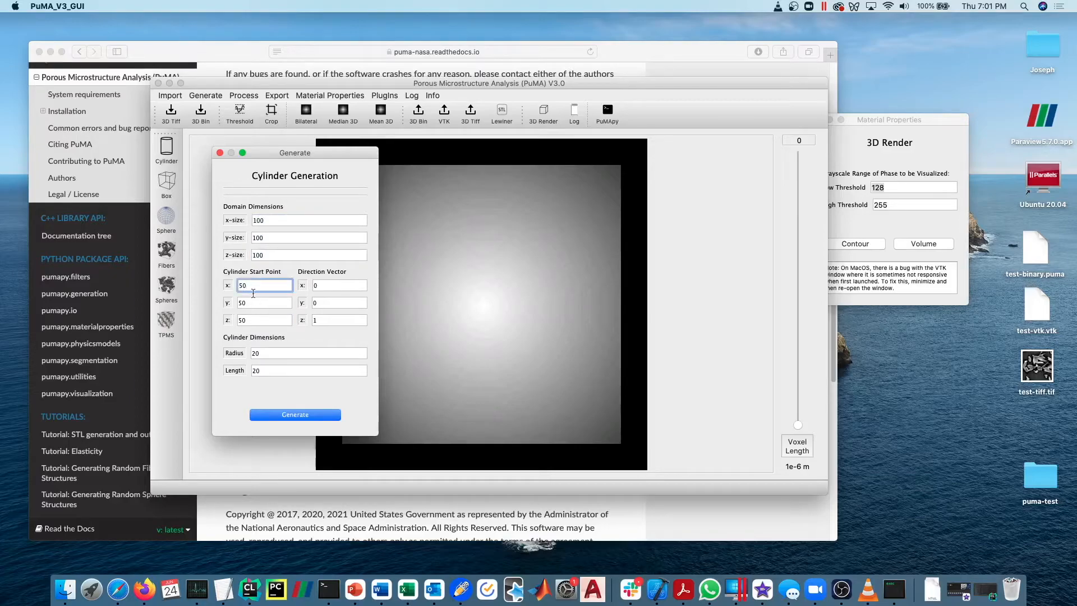
{"action": "double_click", "coordinate": [256, 320]}
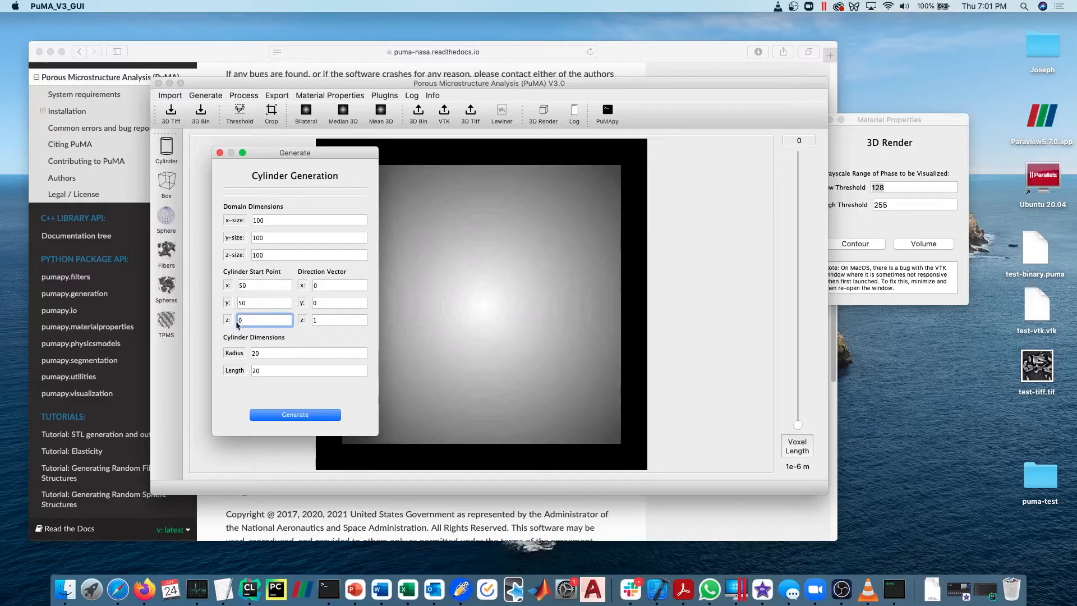
Try a direction vector of 1, 1, 1 for the cylinder and reset its x and y components to 0.
{"action": "left_click", "coordinate": [340, 285]}
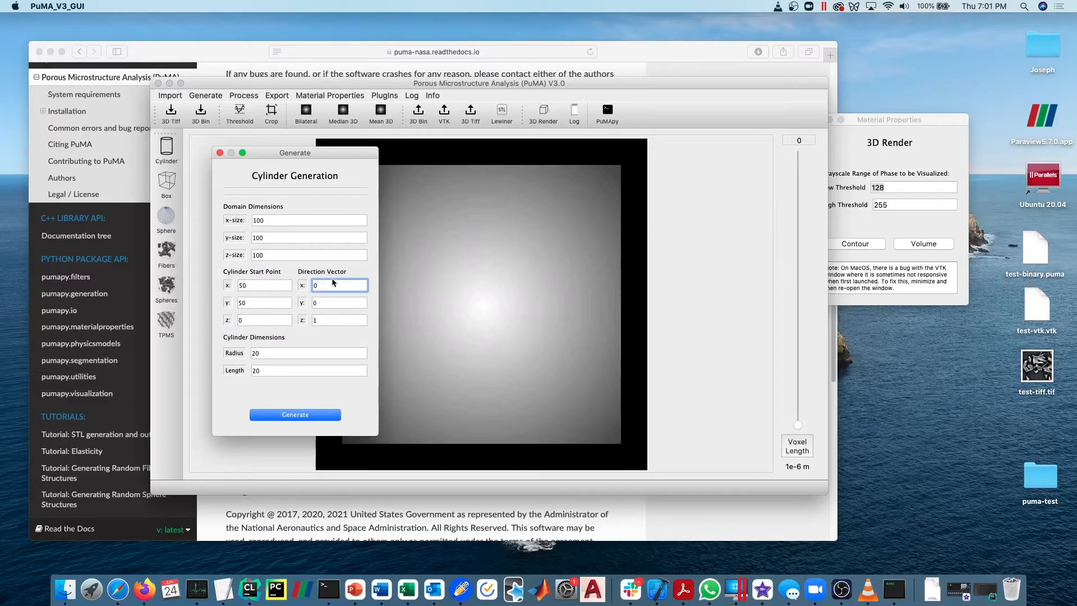
{"action": "key", "text": "Tab"}
{"action": "left_click", "coordinate": [338, 285]}
{"action": "key", "text": "Tab"}
{"action": "key", "text": "Tab"}
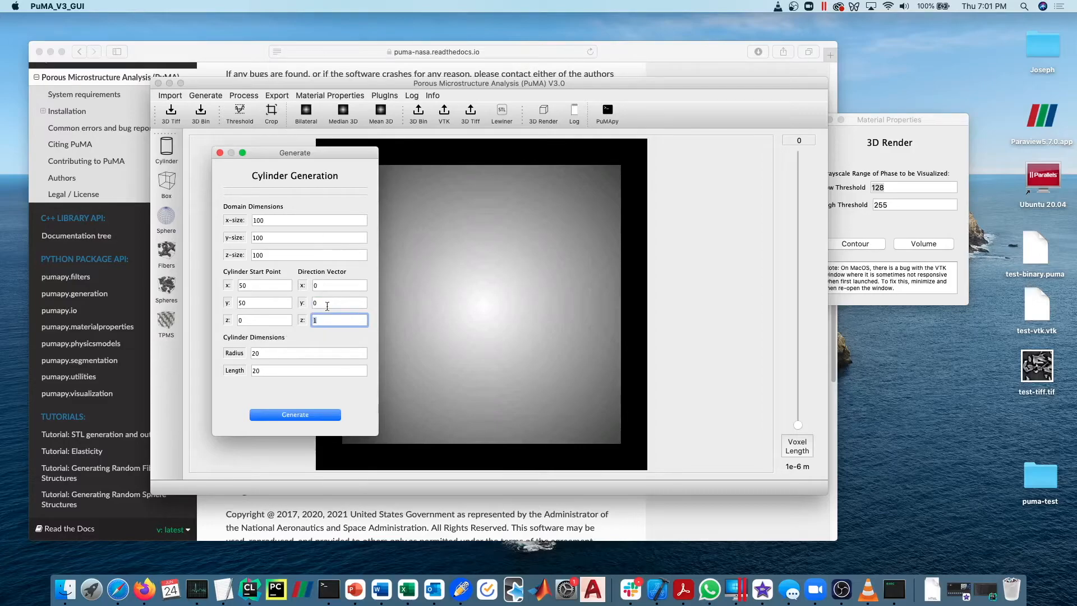
{"action": "left_click", "coordinate": [326, 285]}
{"action": "left_click", "coordinate": [326, 303]}
{"action": "left_click", "coordinate": [327, 321]}
{"action": "left_click", "coordinate": [326, 304]}
{"action": "type", "text": "1"}
{"action": "left_click", "coordinate": [329, 286]}
{"action": "type", "text": "1"}
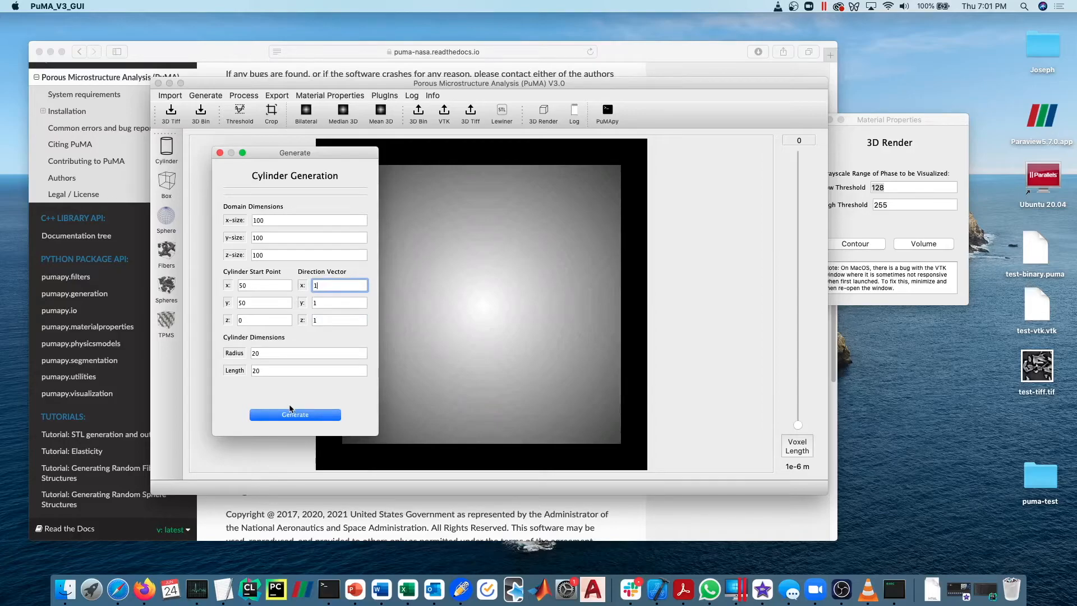
{"action": "key", "text": "Tab"}
Set the cylinder's length to 100 and generate the cylinder.
{"action": "key", "text": "Tab"}
{"action": "type", "text": "0"}
{"action": "key", "text": "Tab"}
{"action": "key", "text": "Tab"}
{"action": "key", "text": "Tab"}
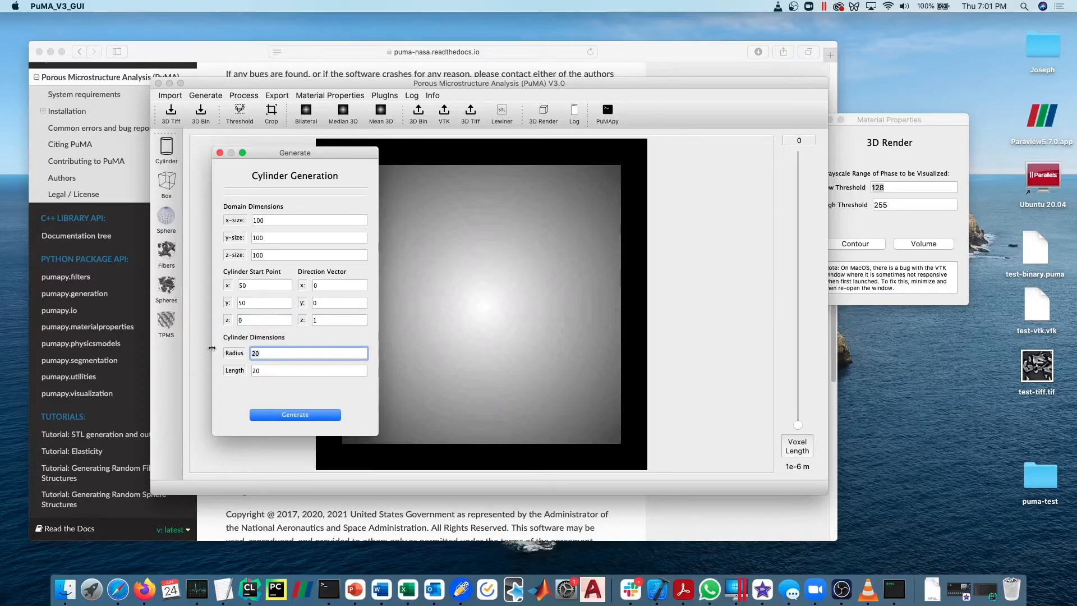
{"action": "key", "text": "Tab"}
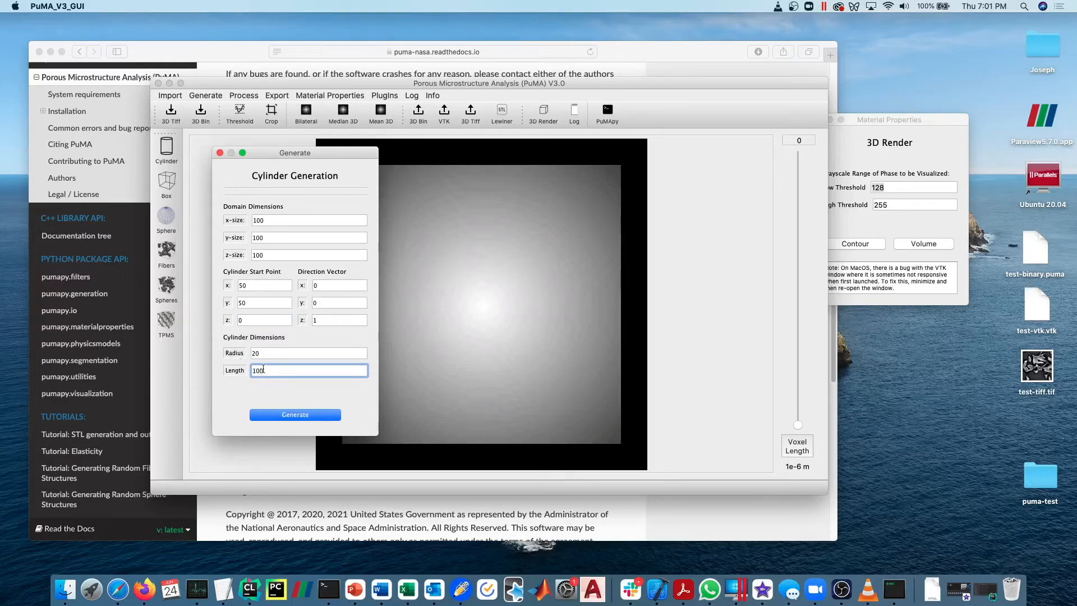
{"action": "left_click", "coordinate": [304, 415]}
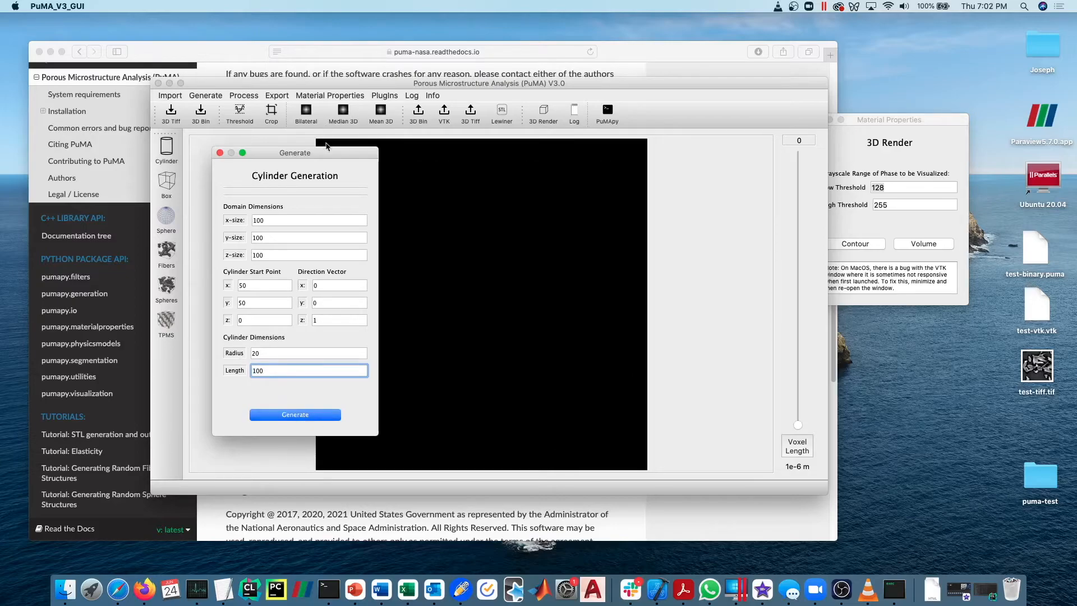
View the generated cylinder at slice 81 and move the generator dialog and main window apart.
{"action": "left_click_drag", "start_coordinate": [327, 152], "coordinate": [238, 152]}
{"action": "left_click", "coordinate": [799, 395]}
{"action": "left_click_drag", "start_coordinate": [799, 395], "coordinate": [798, 203]}
{"action": "left_click_drag", "start_coordinate": [513, 85], "coordinate": [604, 82]}
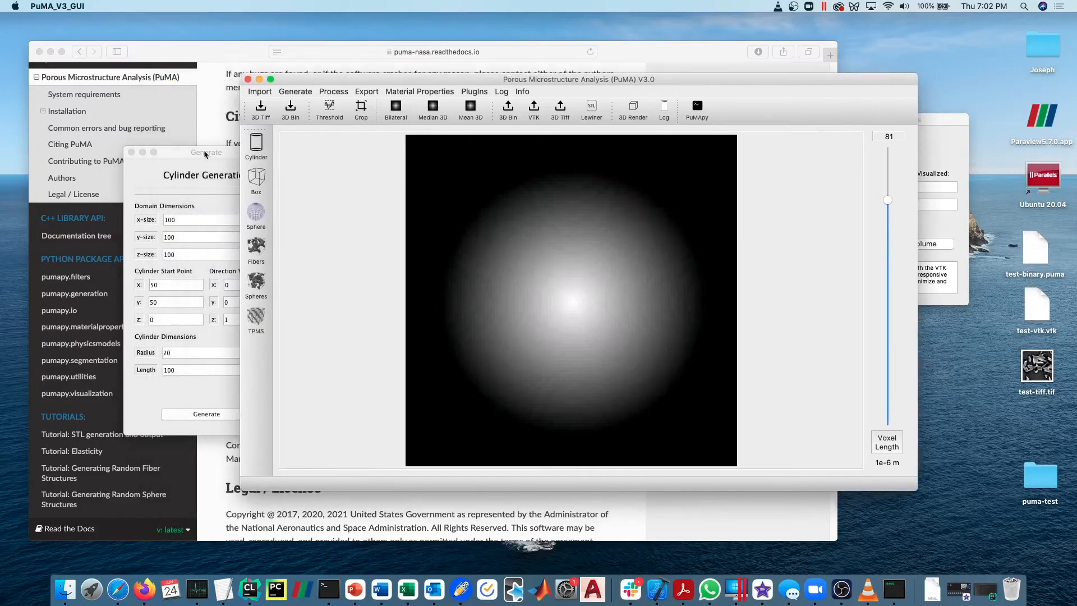
{"action": "left_click_drag", "start_coordinate": [206, 152], "coordinate": [179, 152]}
{"action": "left_click", "coordinate": [494, 182]}
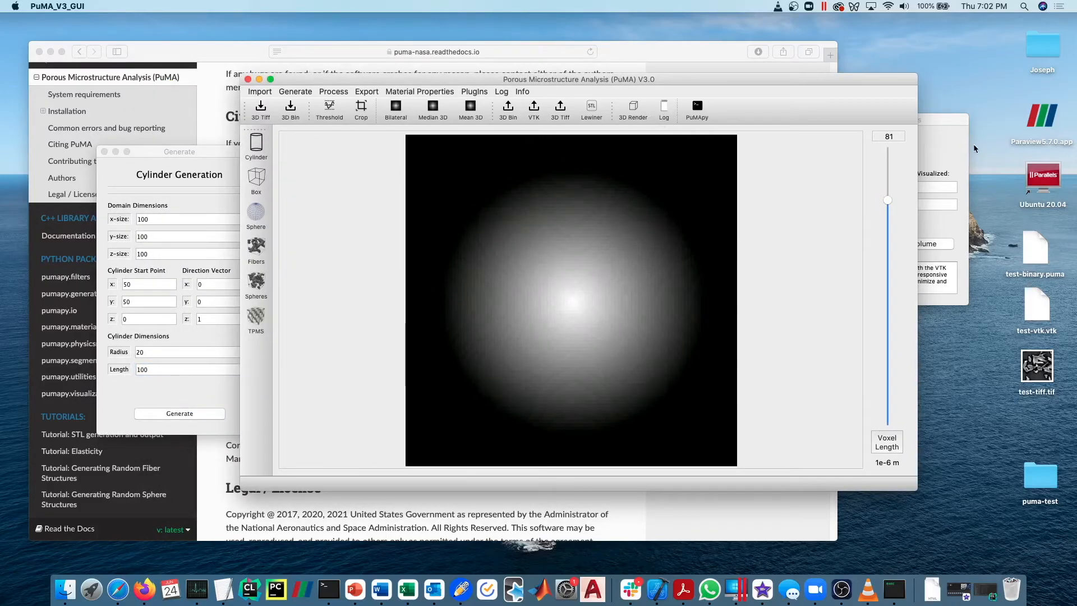
Create a contour render of the cylinder, rotate it to view it from the side, and close the render.
{"action": "left_click", "coordinate": [960, 151]}
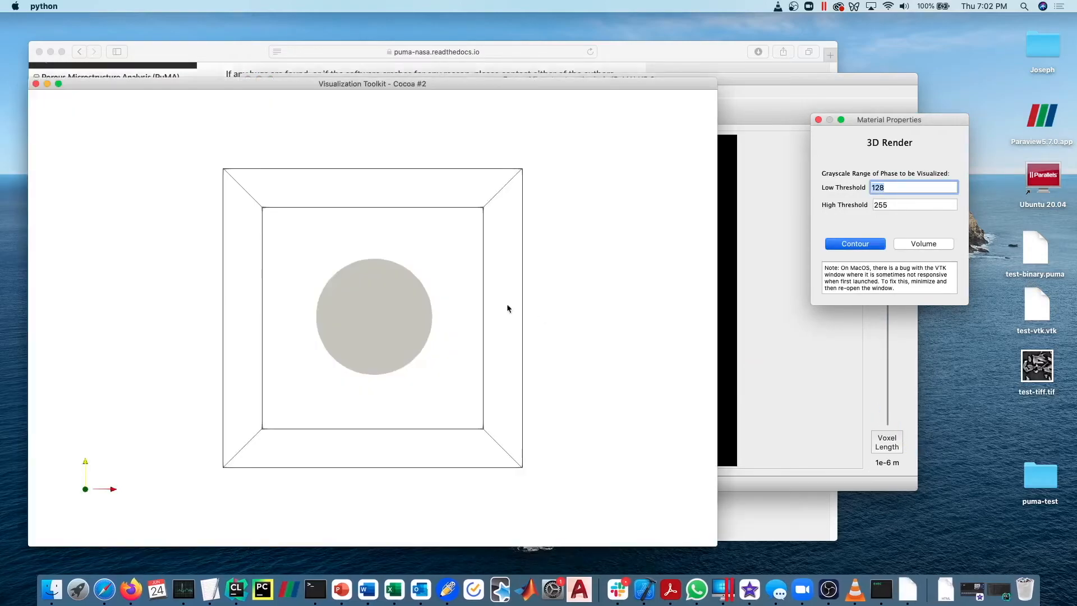
{"action": "left_click_drag", "start_coordinate": [507, 308], "coordinate": [400, 172]}
{"action": "left_click_drag", "start_coordinate": [383, 388], "coordinate": [169, 185]}
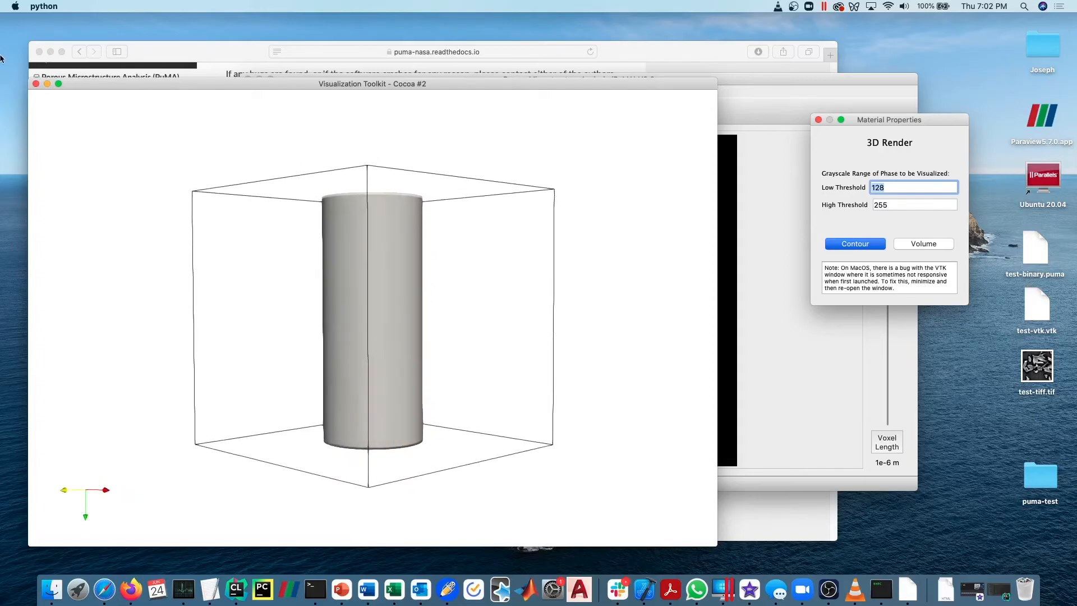
{"action": "left_click", "coordinate": [36, 84]}
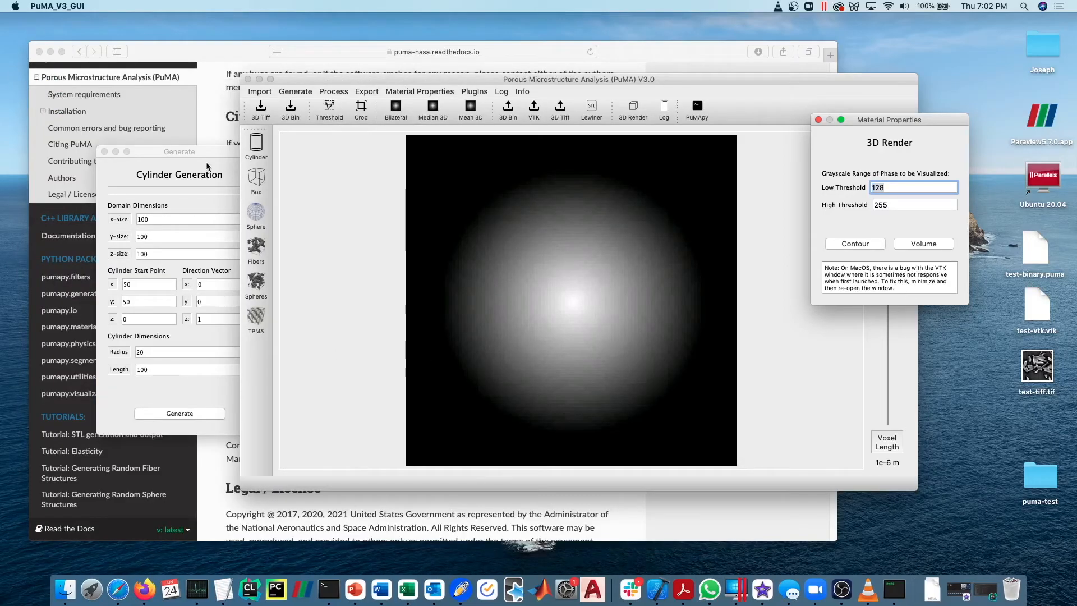
Close the cylinder generator and the 3D Render settings.
{"action": "left_click_drag", "start_coordinate": [305, 257], "coordinate": [179, 139]}
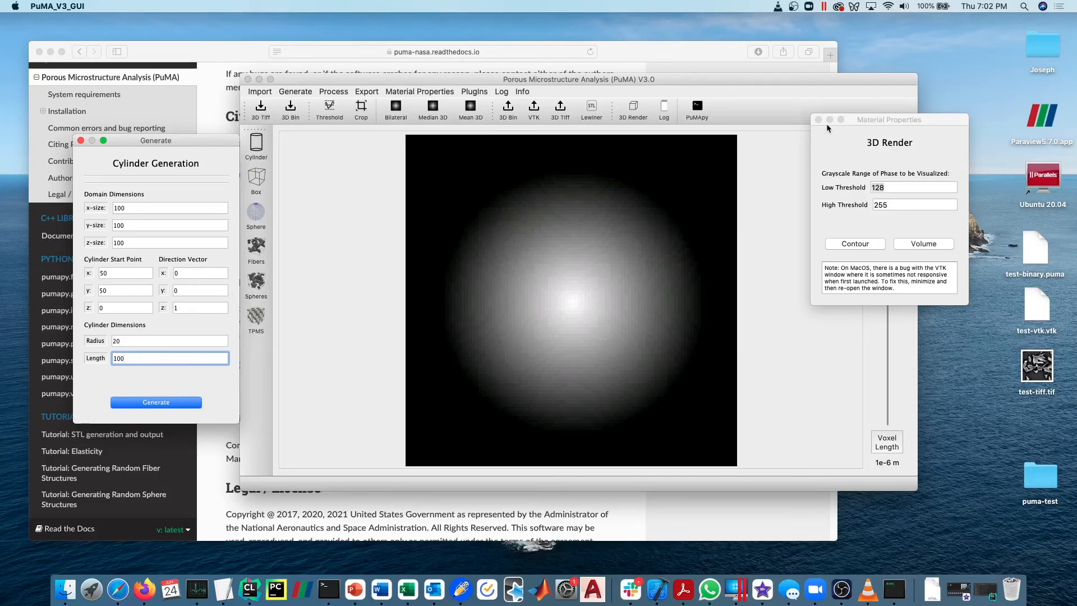
{"action": "left_click", "coordinate": [81, 141]}
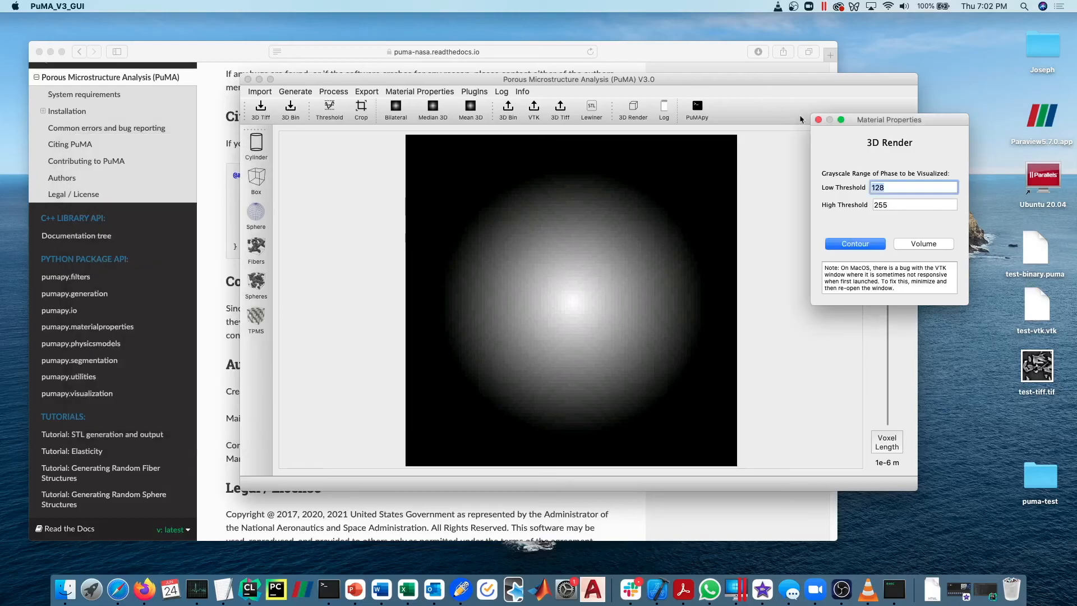
{"action": "left_click", "coordinate": [818, 120]}
Switch to the PuMA documentation in Safari, highlight the creator's and maintainer's contact details under Authors, and clear the selection.
{"action": "left_click", "coordinate": [202, 63]}
{"action": "left_click_drag", "start_coordinate": [494, 420], "coordinate": [215, 385]}
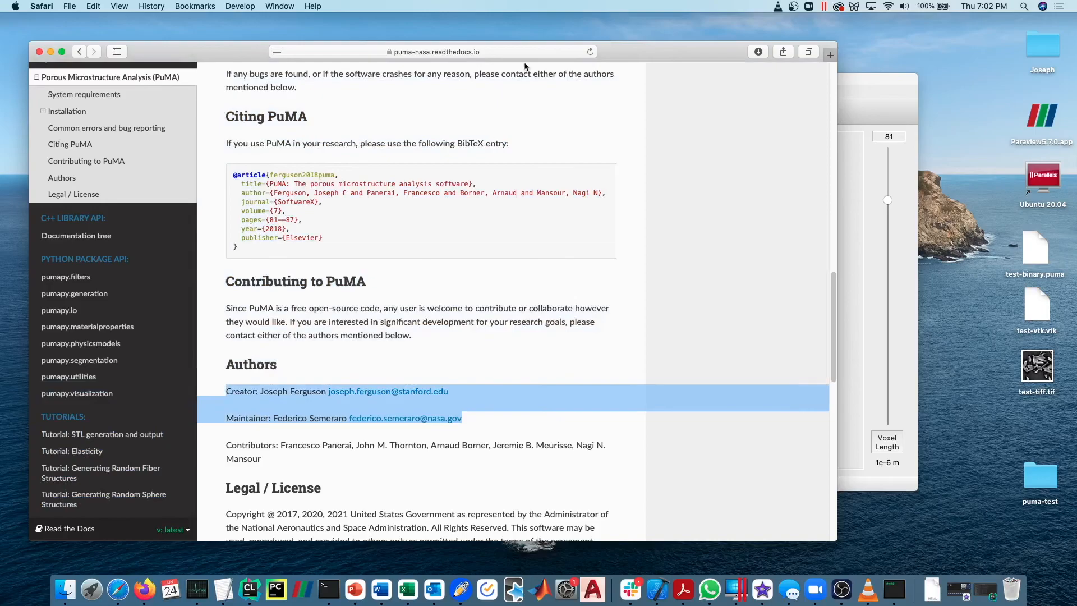
{"action": "left_click", "coordinate": [796, 391]}
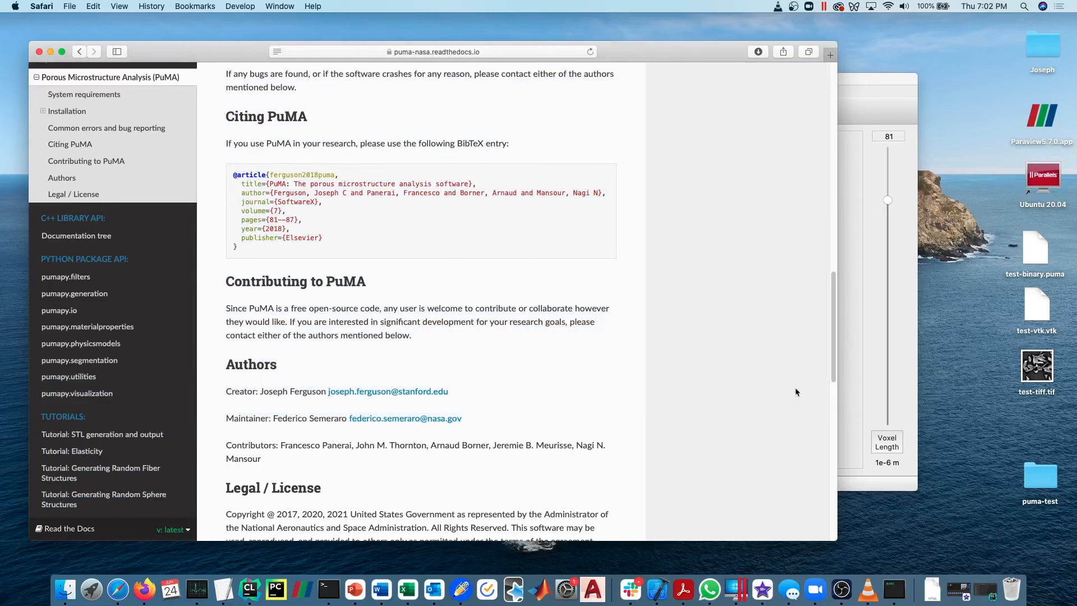